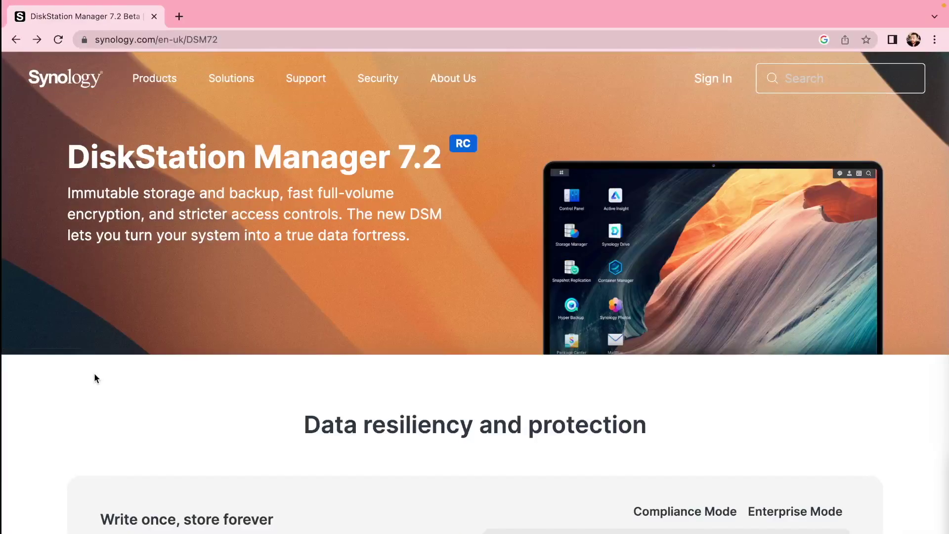
Scroll through the DSM 7.2 RC feature sections to the Step 1–3 row and Download now button.
scroll(94, 374, "down", 20)
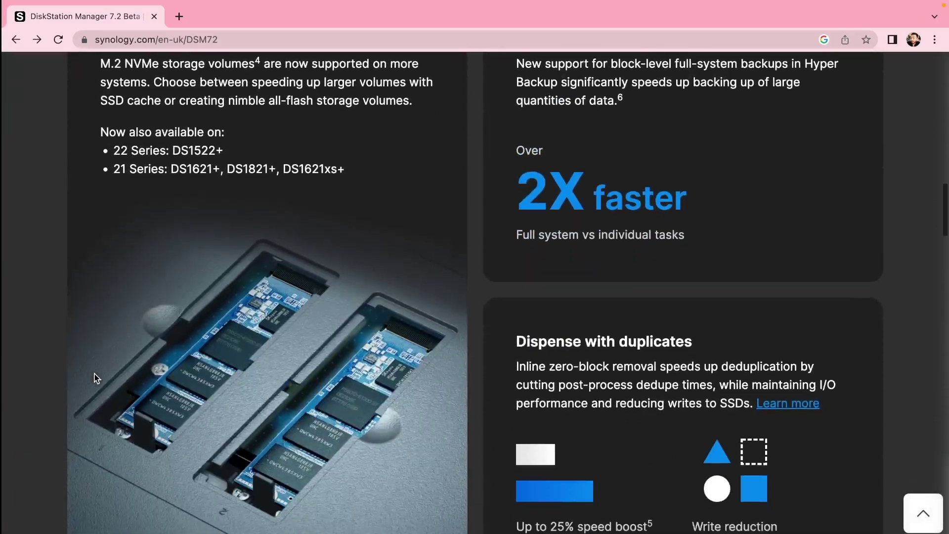
scroll(94, 378, "down", 12)
scroll(93, 378, "up", 20)
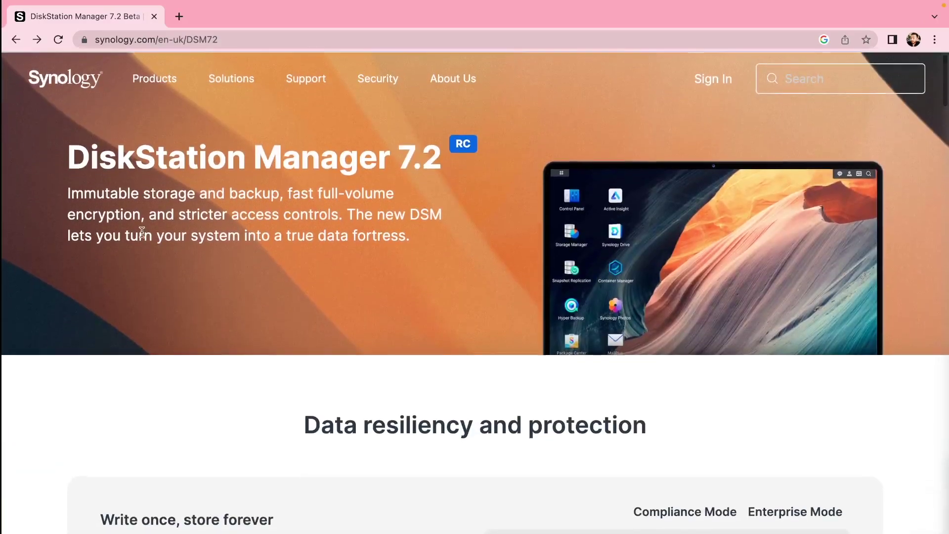
scroll(160, 130, "down", 20)
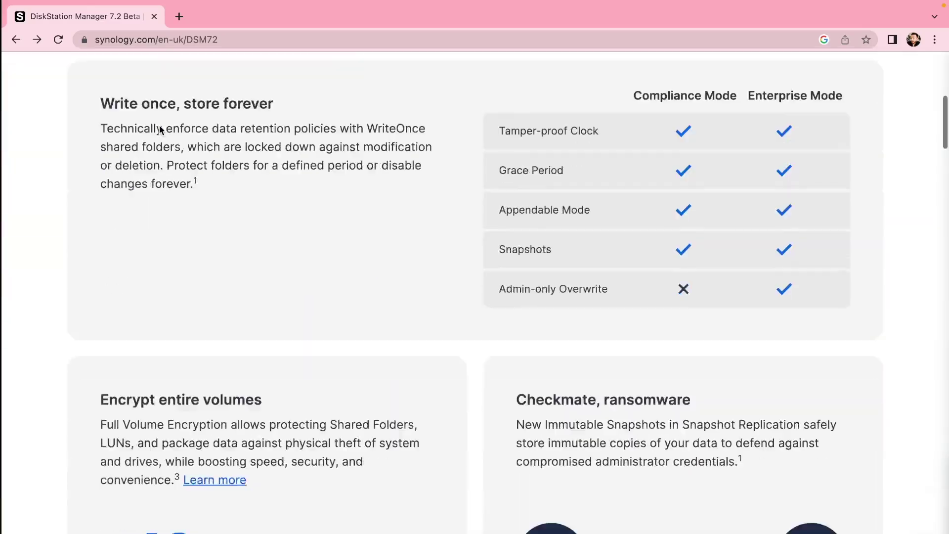
scroll(159, 130, "down", 20)
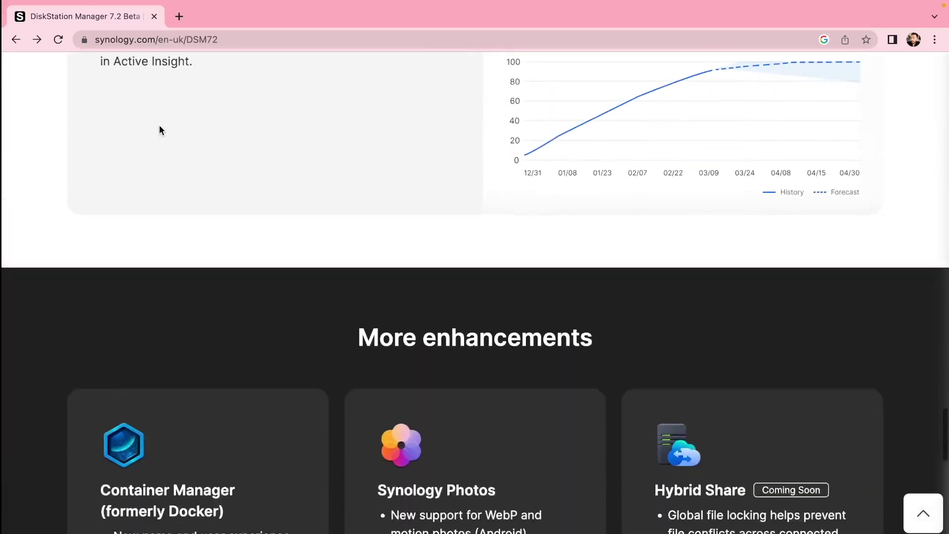
scroll(160, 130, "up", 5)
scroll(159, 128, "up", 3)
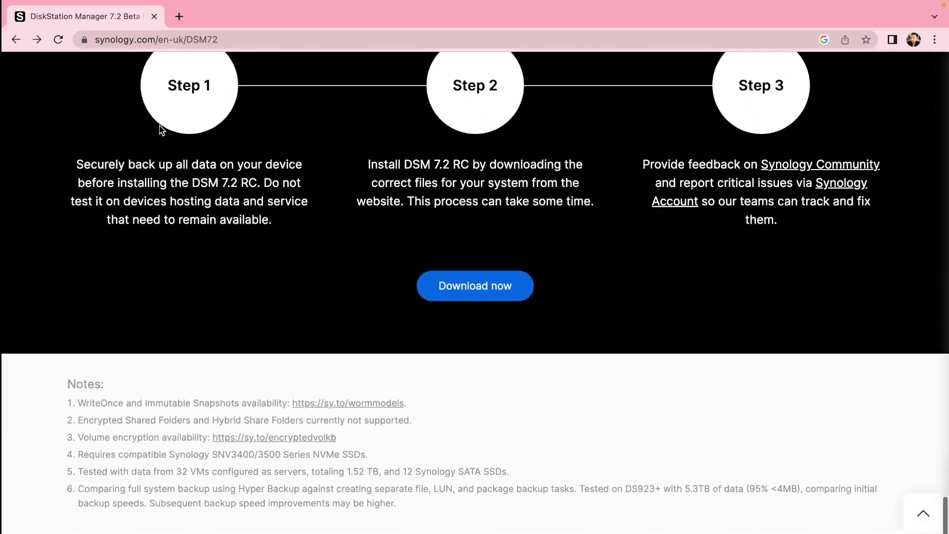
Start the DSM 7.2 RC download, then launch Container Manager from its Package Center page.
left_click(472, 282)
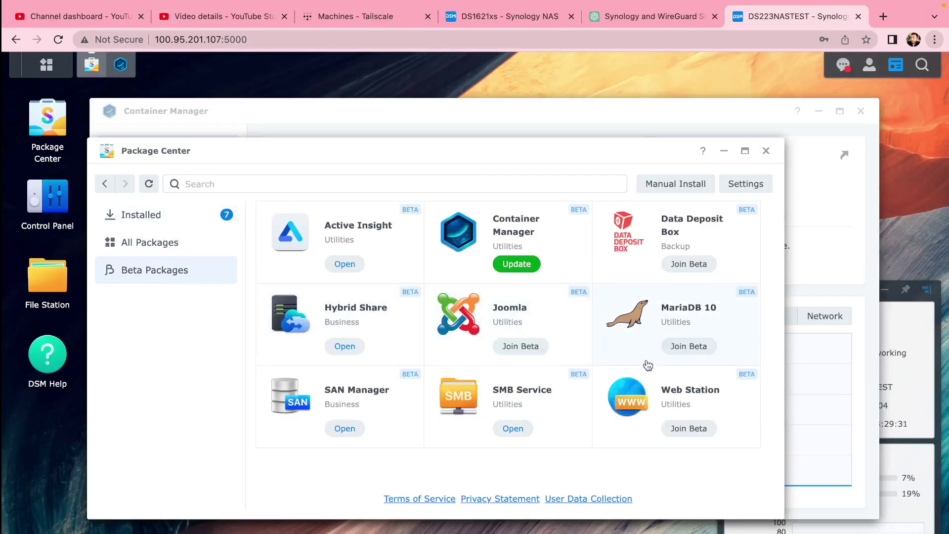
left_click(551, 212)
left_click(452, 292)
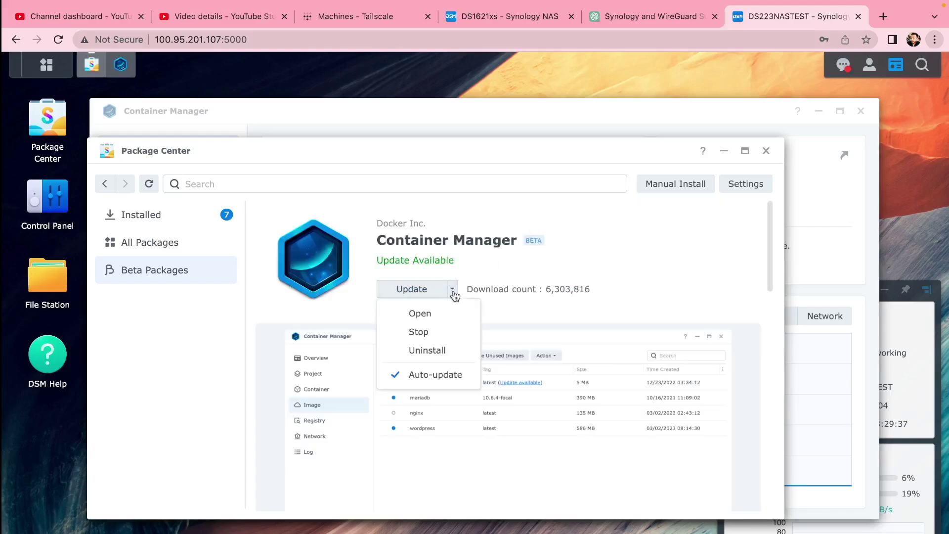
left_click(668, 297)
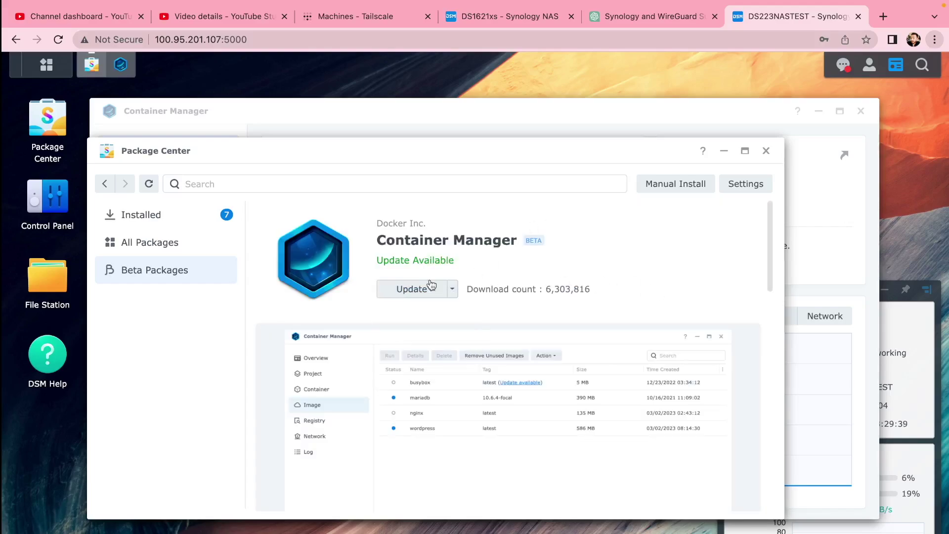
left_click(453, 294)
left_click(440, 314)
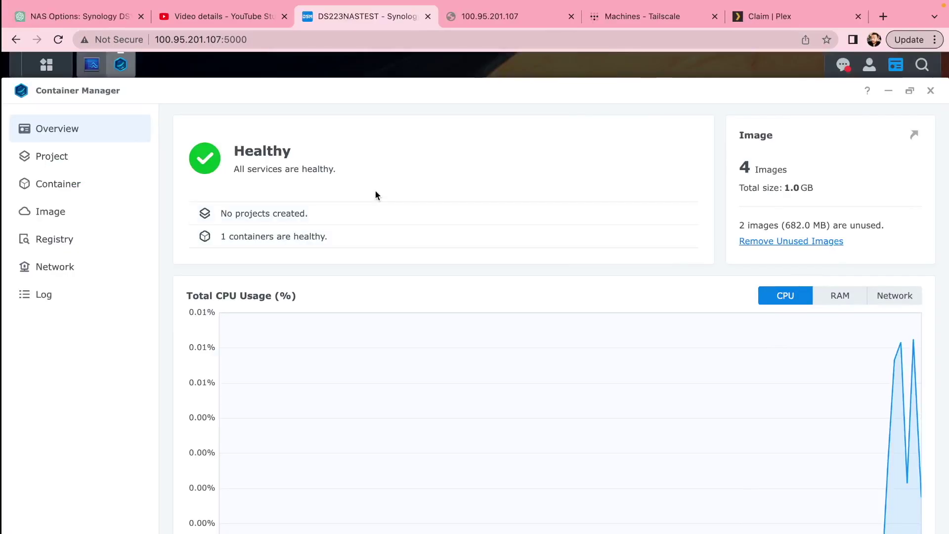
Search the registry for plex and download the linuxserver/plex image with its default tag.
left_click(47, 240)
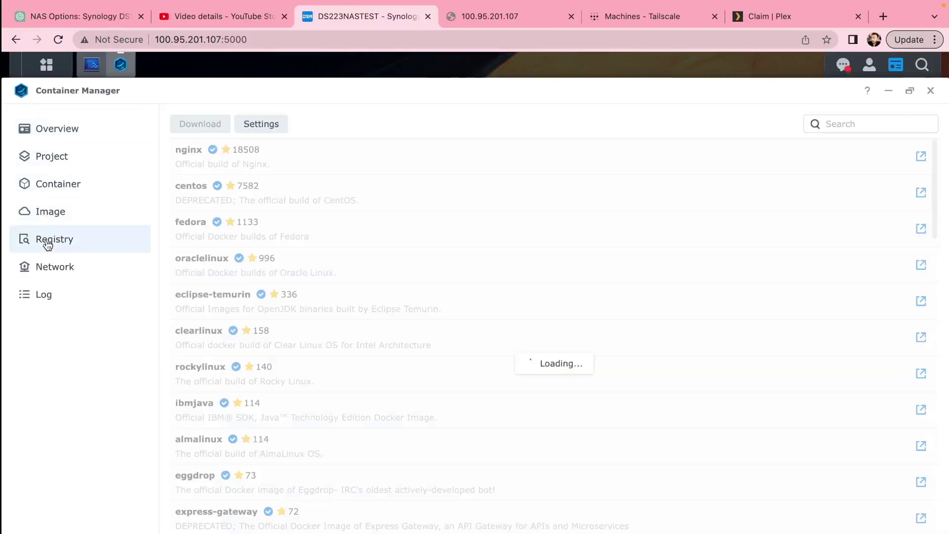
left_click(864, 123)
type("plex")
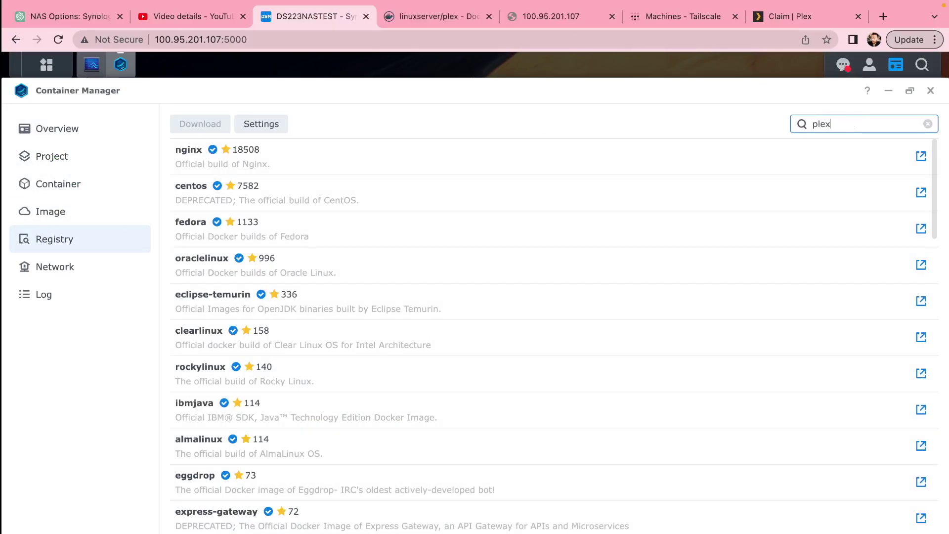
key("Return")
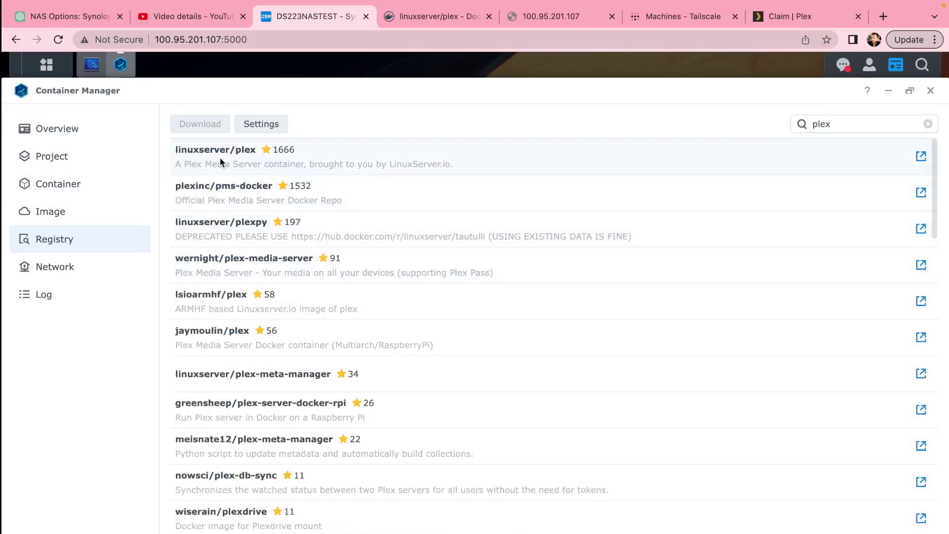
left_click(219, 156)
left_click(204, 130)
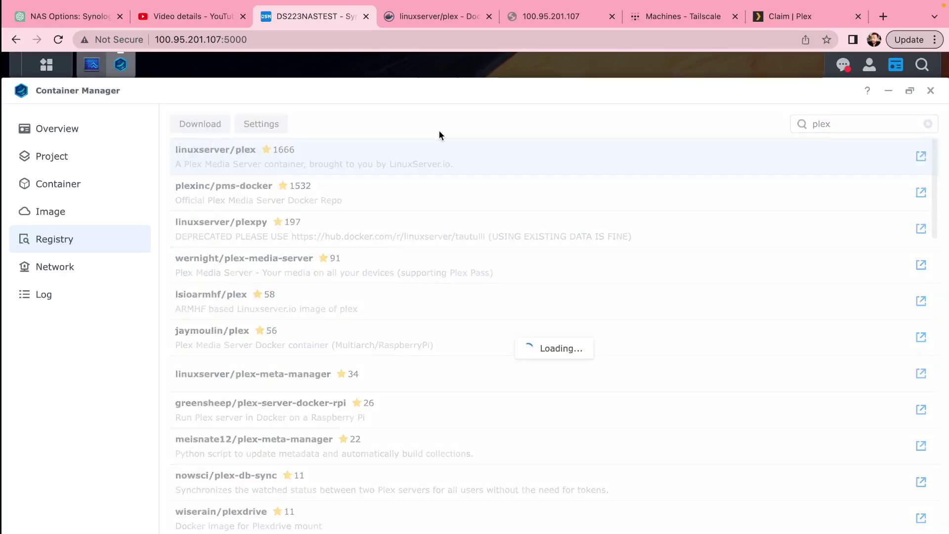
left_click(561, 374)
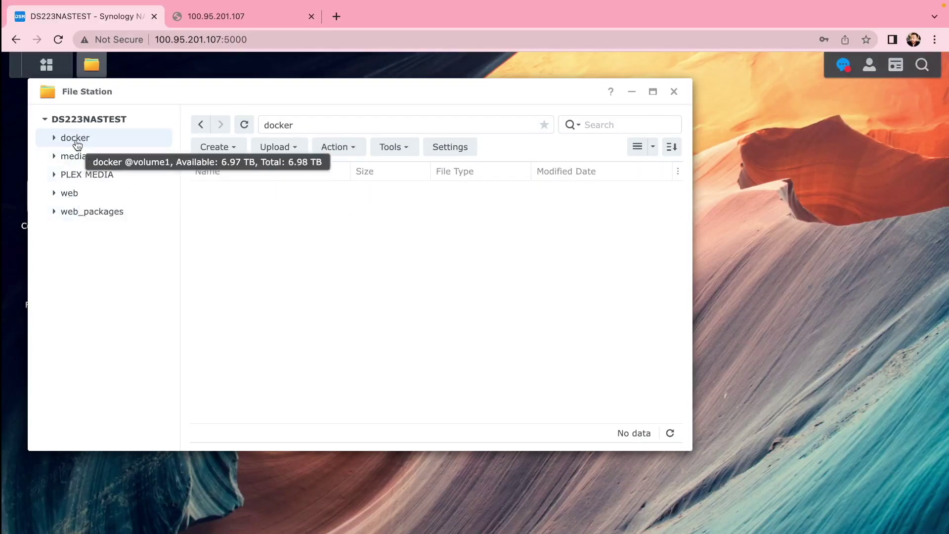
Create a new folder named plex inside the docker shared folder in File Station.
left_click(56, 139)
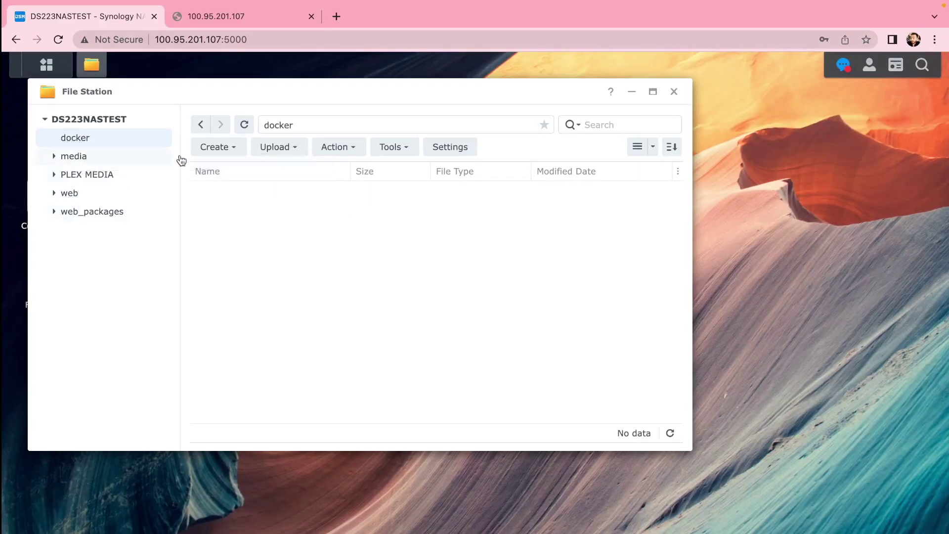
left_click(214, 147)
left_click(243, 172)
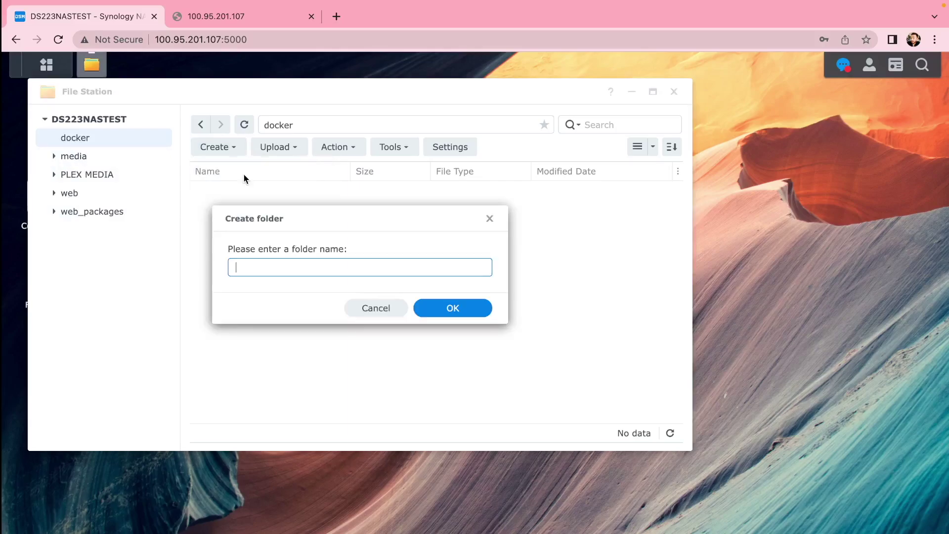
left_click(469, 272)
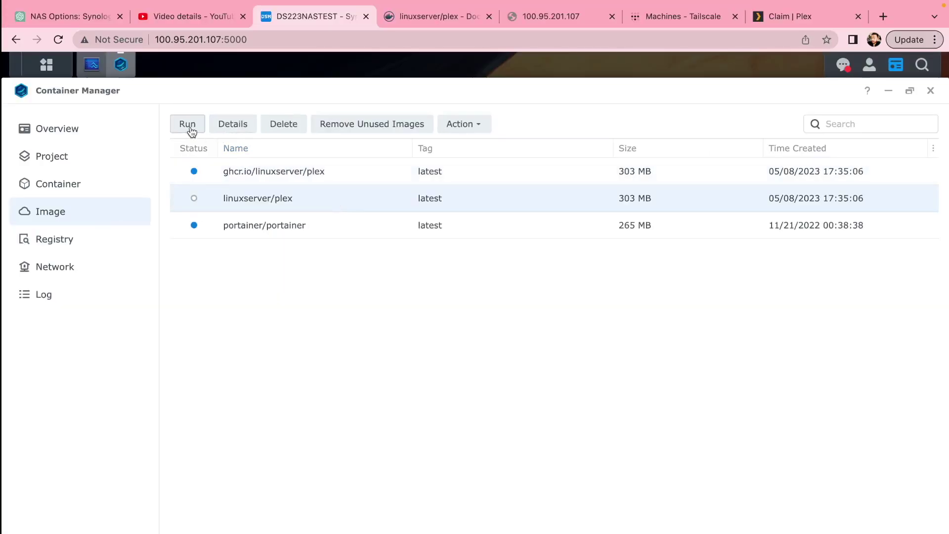
Run linuxserver/plex as container linuxserver-plex-1 with default general settings and continue to Advanced Settings.
left_click(188, 125)
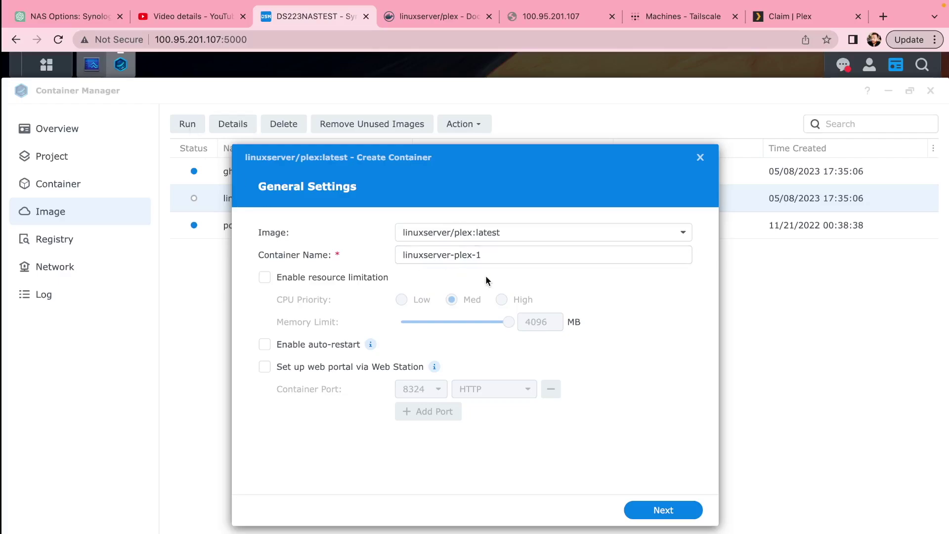
left_click(645, 514)
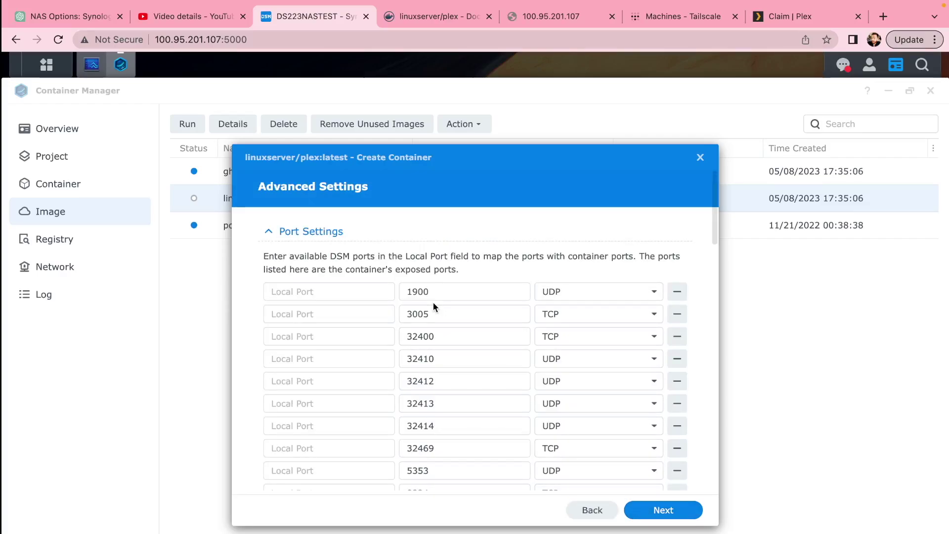
Map the NAS folder /docker/plex to the container path /config.
left_click(439, 338)
double_click(440, 338)
scroll(420, 339, "down", 5)
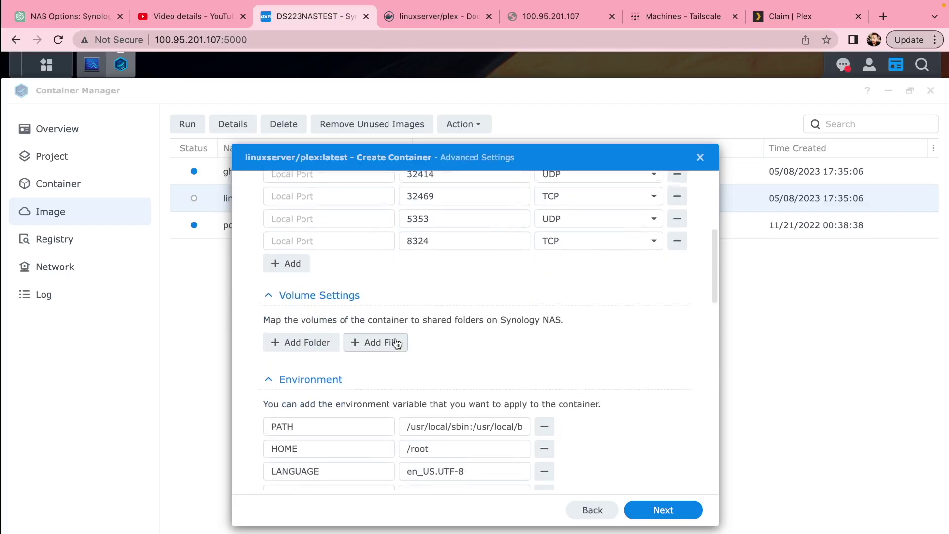
left_click(302, 336)
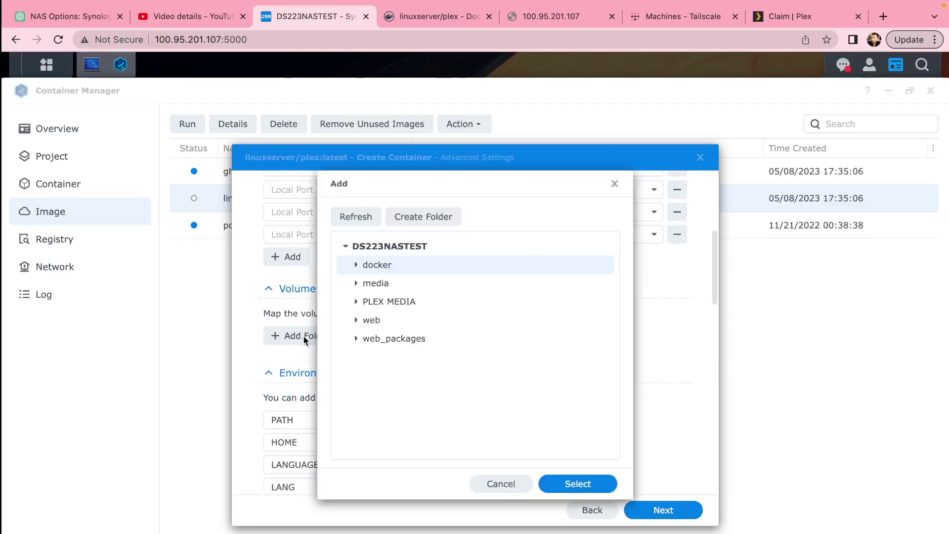
left_click(356, 266)
left_click(379, 285)
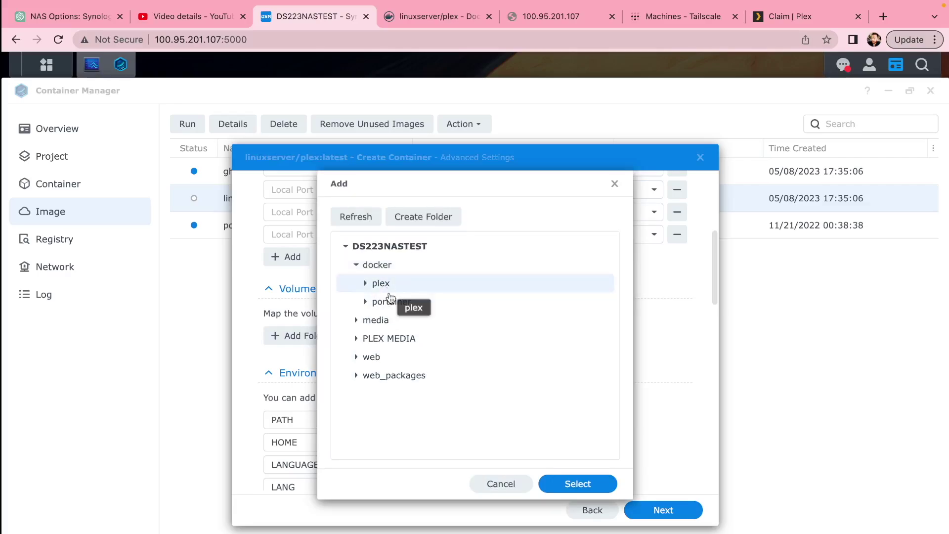
left_click(558, 479)
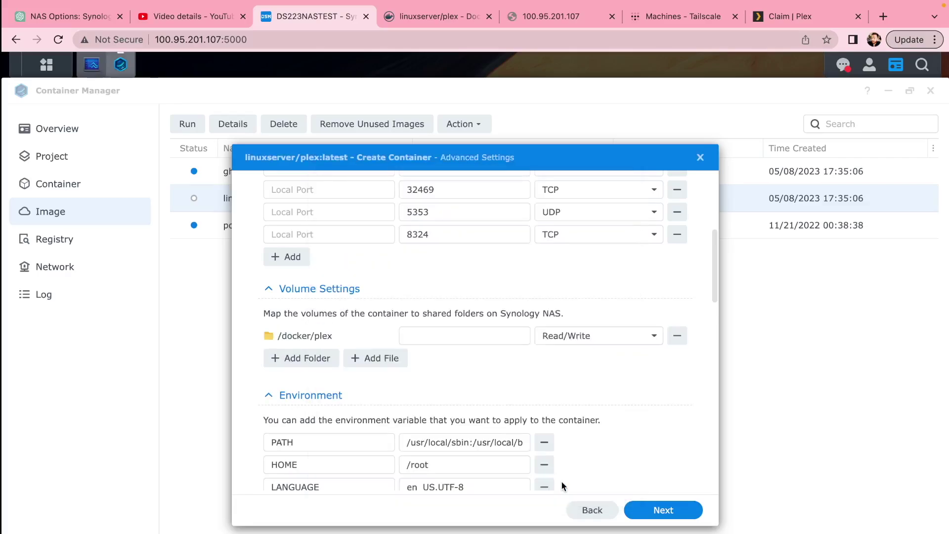
left_click(469, 336)
type("/c")
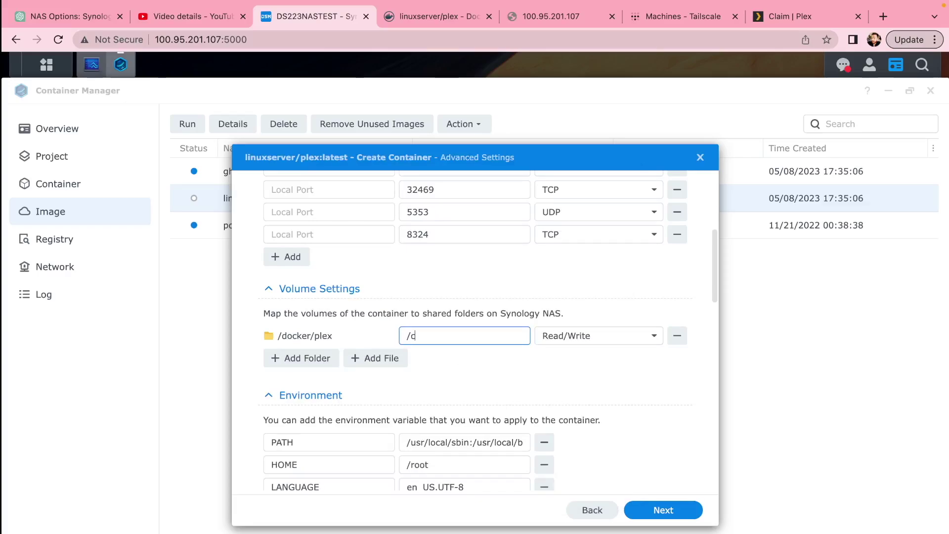
type("onfig")
Map /docker/plex/movies to the container path /movies with Read-Only access.
left_click(294, 366)
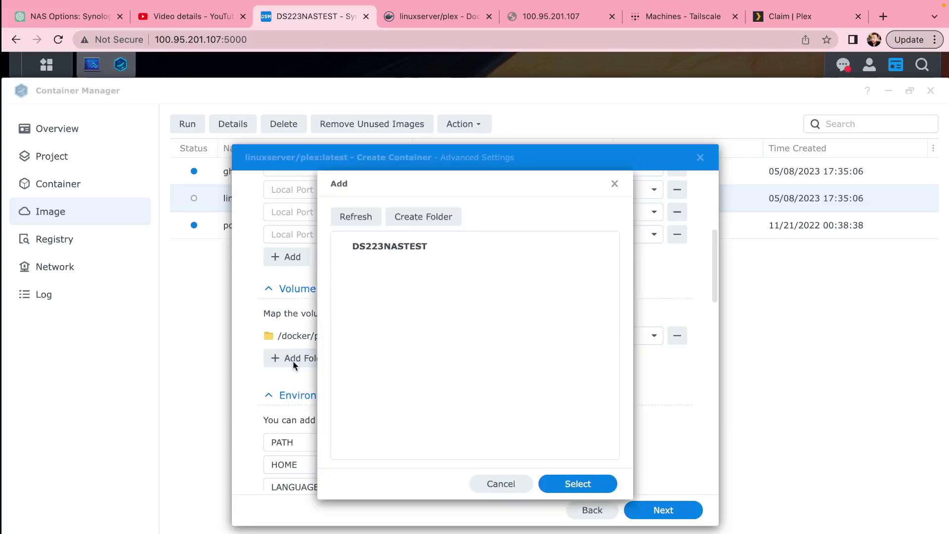
left_click(355, 267)
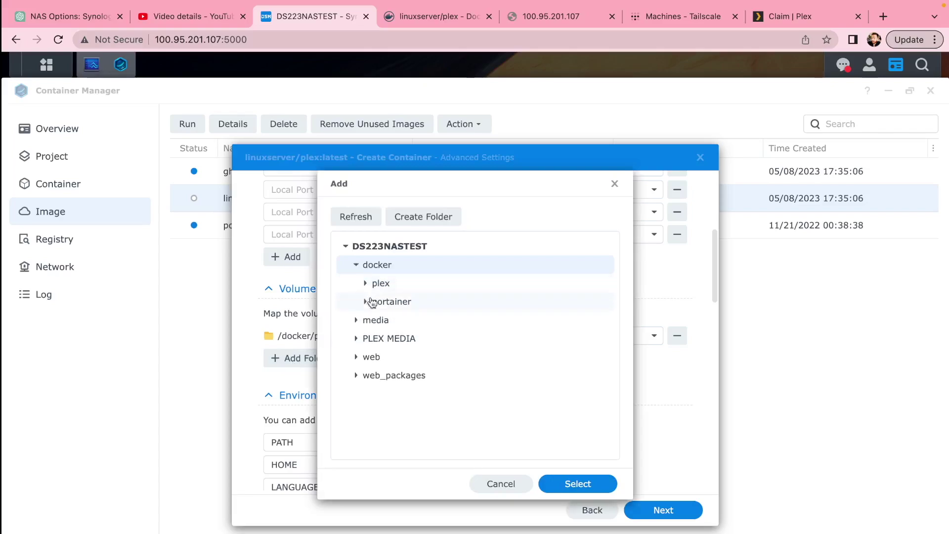
left_click(365, 283)
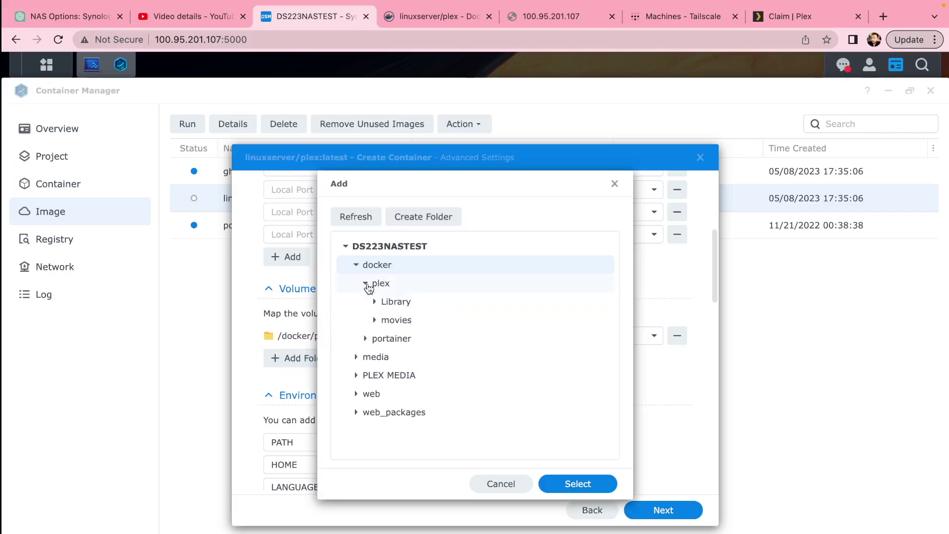
left_click(577, 484)
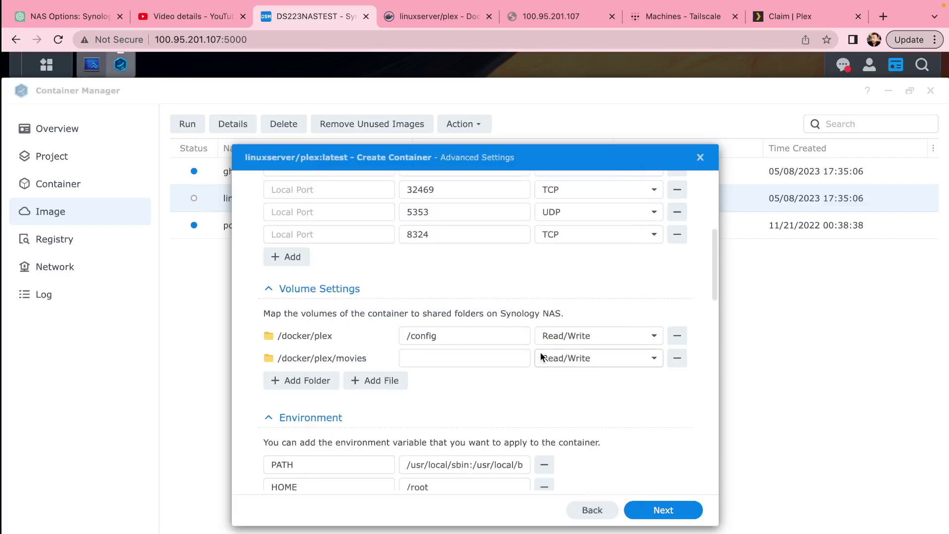
left_click(475, 366)
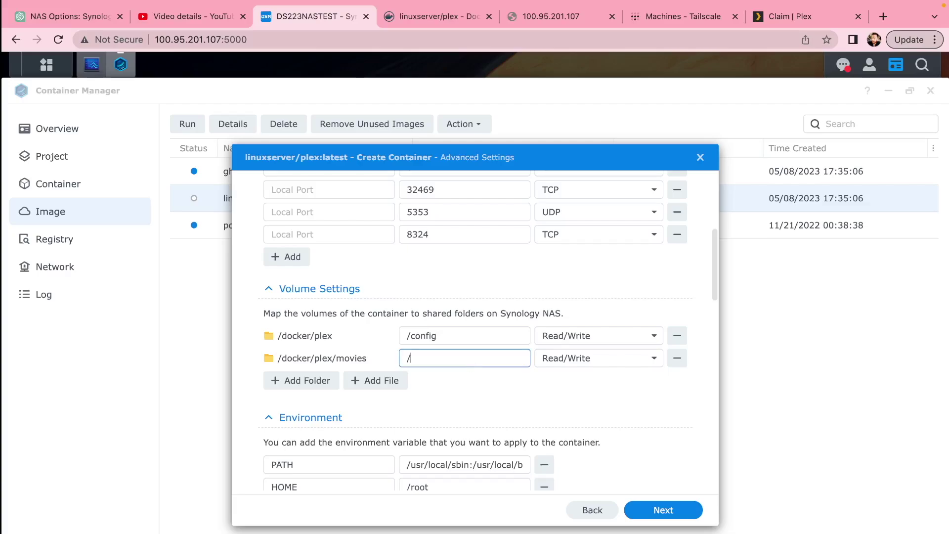
left_click(556, 360)
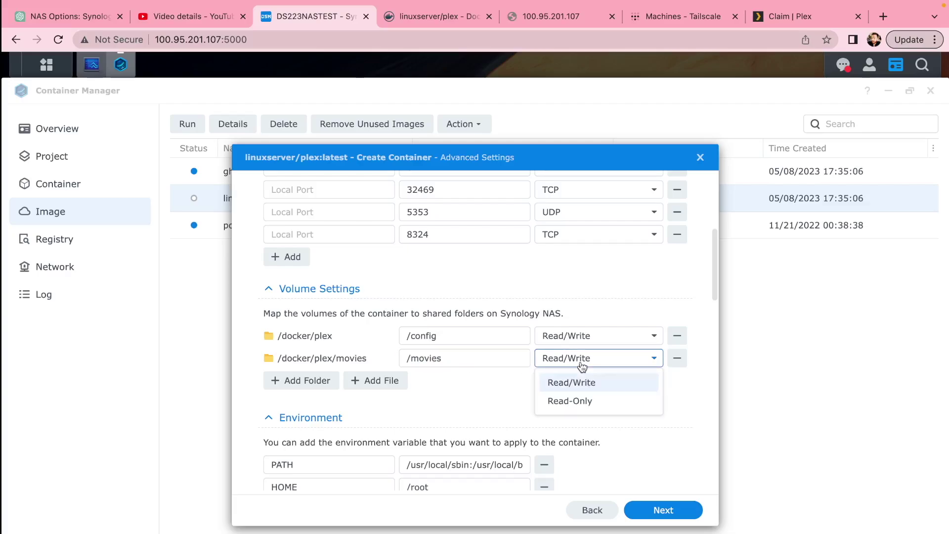
left_click(597, 399)
Add a PLEX_CLAIM environment variable holding a freshly generated claim code from plex.tv/claim.
scroll(471, 401, "down", 5)
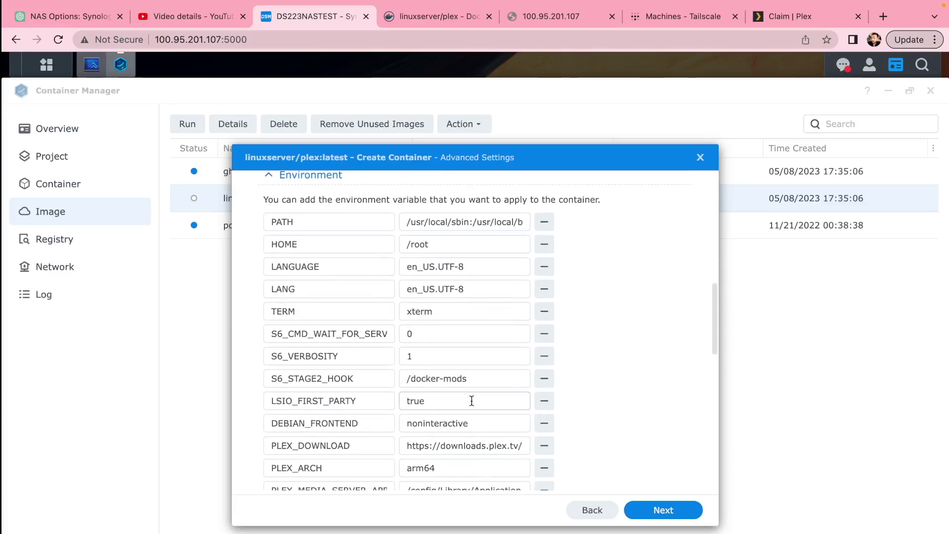
scroll(471, 401, "down", 2)
scroll(472, 401, "down", 4)
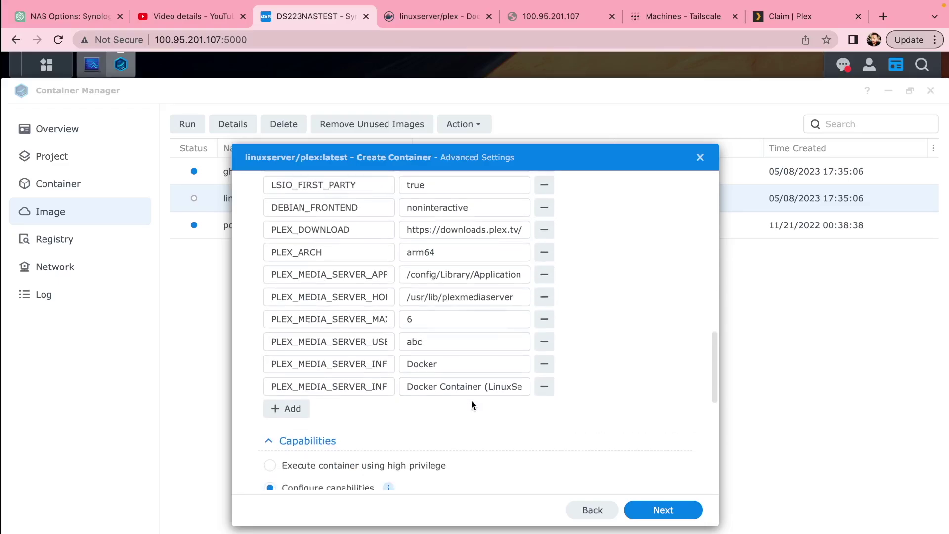
left_click(276, 409)
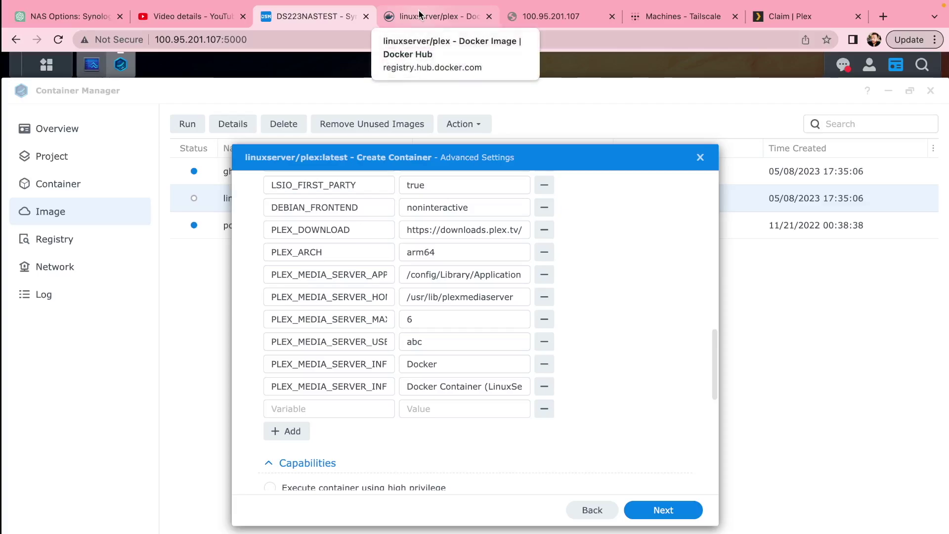
left_click(800, 16)
left_click(388, 39)
key("Return")
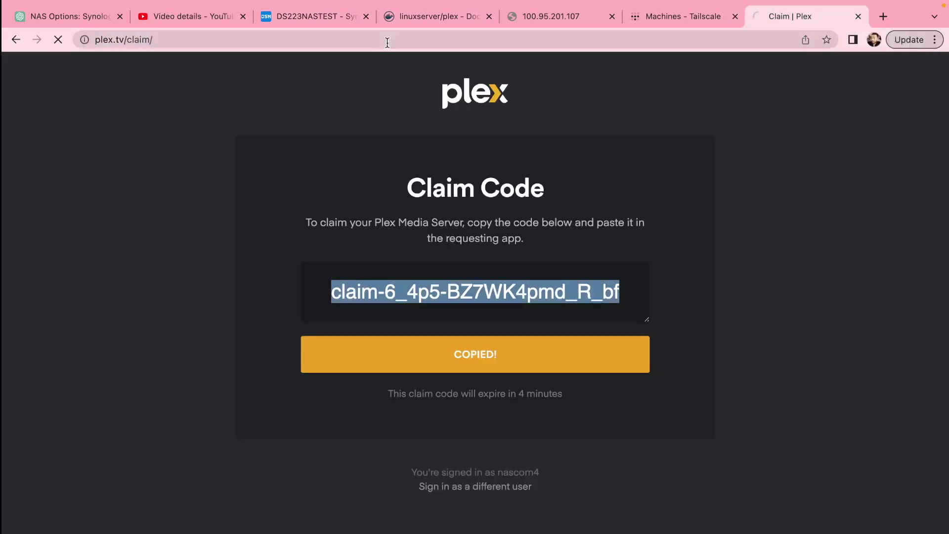
left_click(480, 355)
left_click(312, 16)
left_click(439, 409)
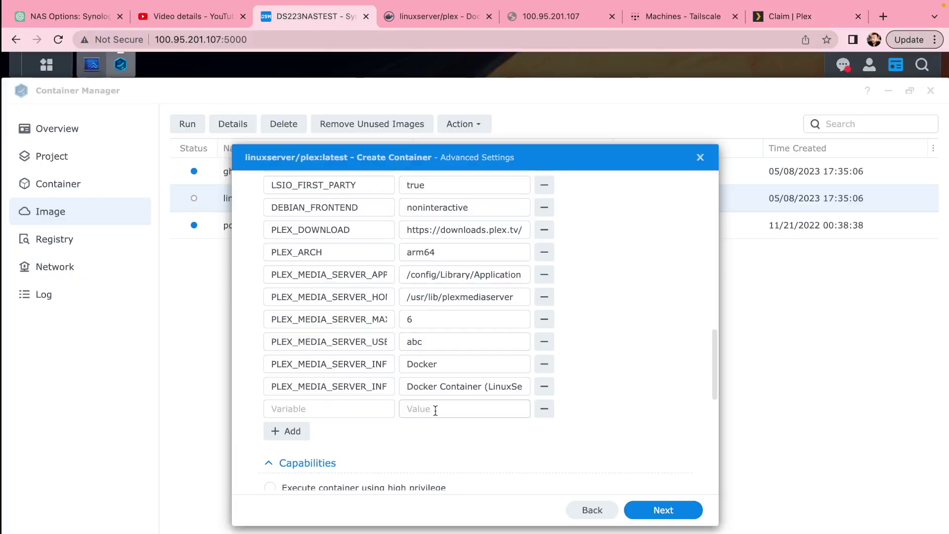
key("super+v")
left_click(355, 411)
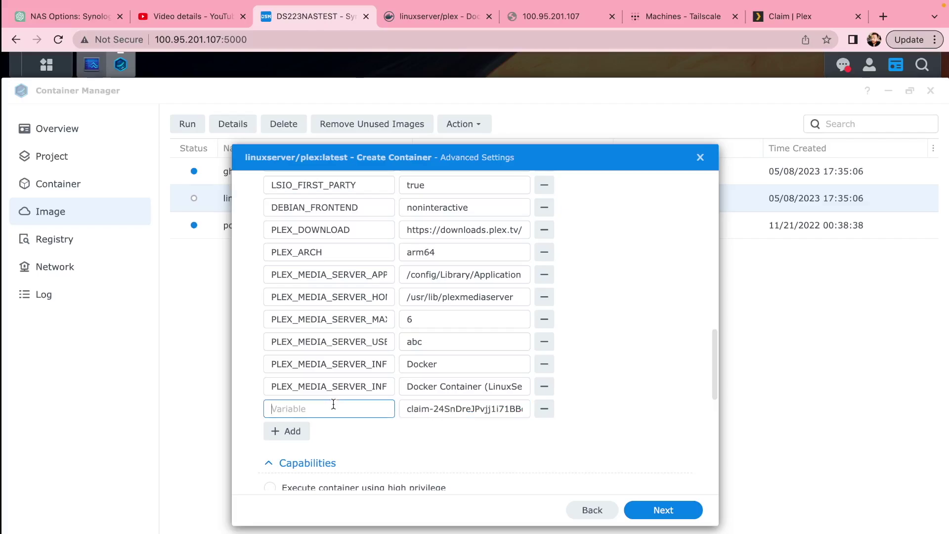
type("PLEX_CLAIM")
Connect the container to the host network and finish creating it.
scroll(464, 425, "down", 4)
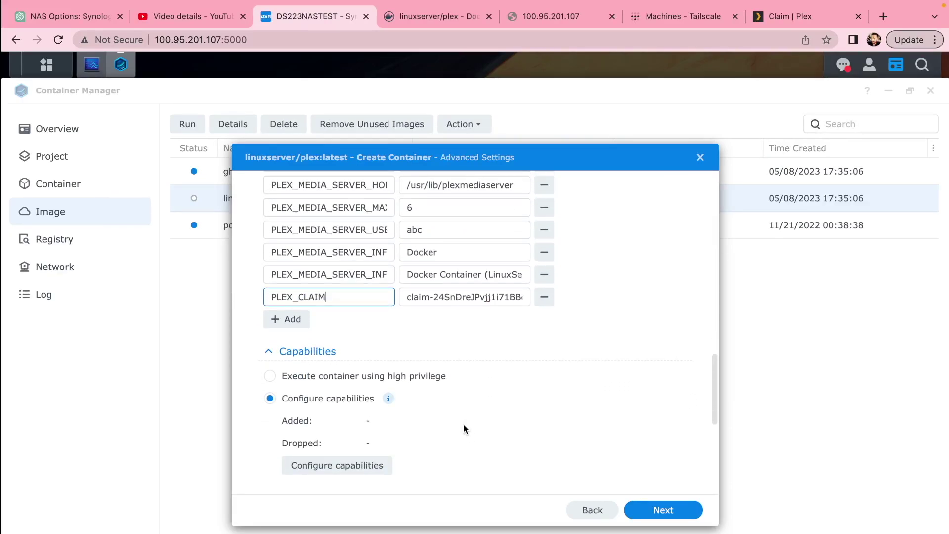
scroll(465, 428, "down", 3)
left_click(433, 339)
left_click(438, 361)
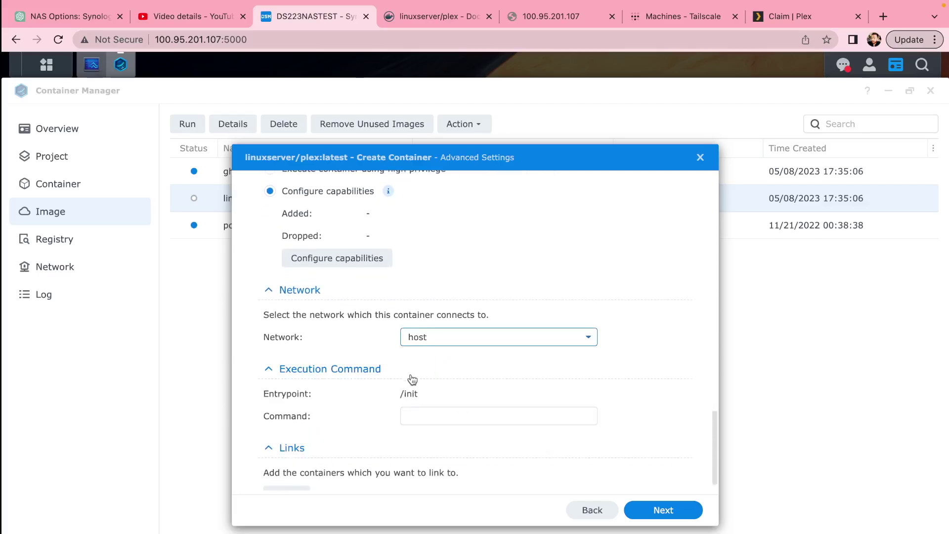
scroll(410, 377, "down", 1)
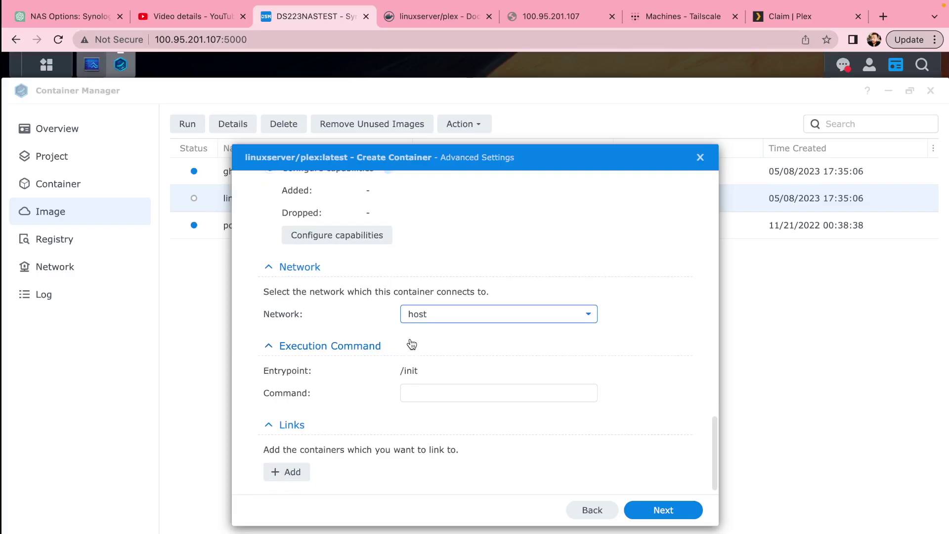
left_click(648, 513)
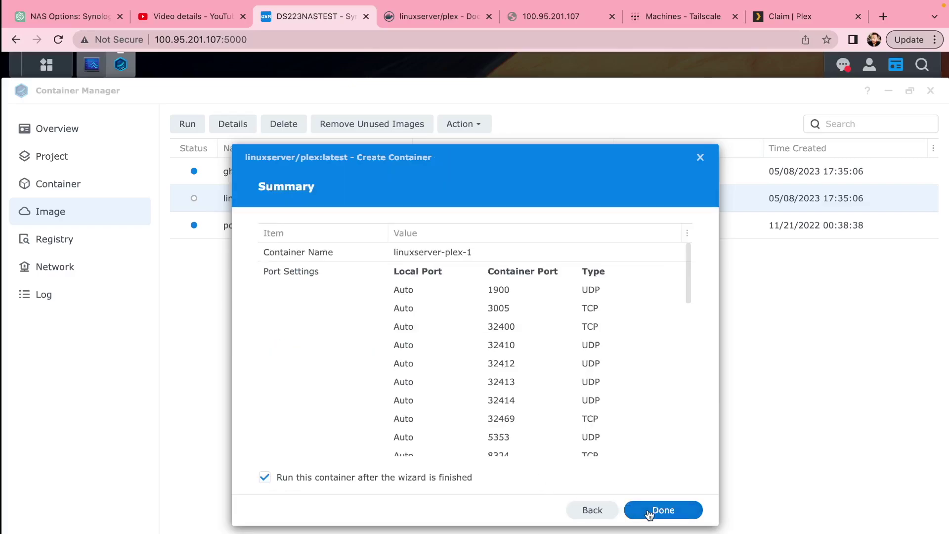
left_click(649, 514)
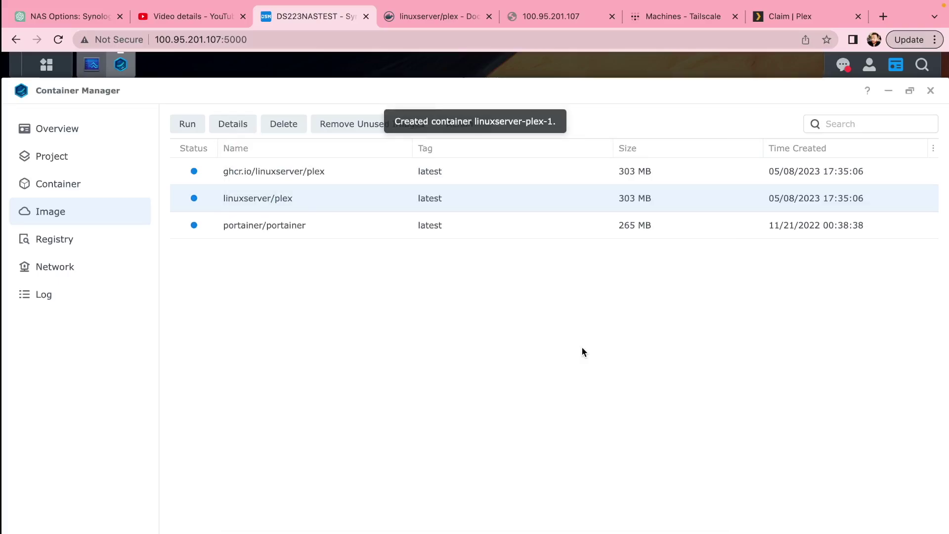
Open the linuxserver-plex-1 container's details, then move the 100.95.201.107 tab beside DSM.
left_click(48, 184)
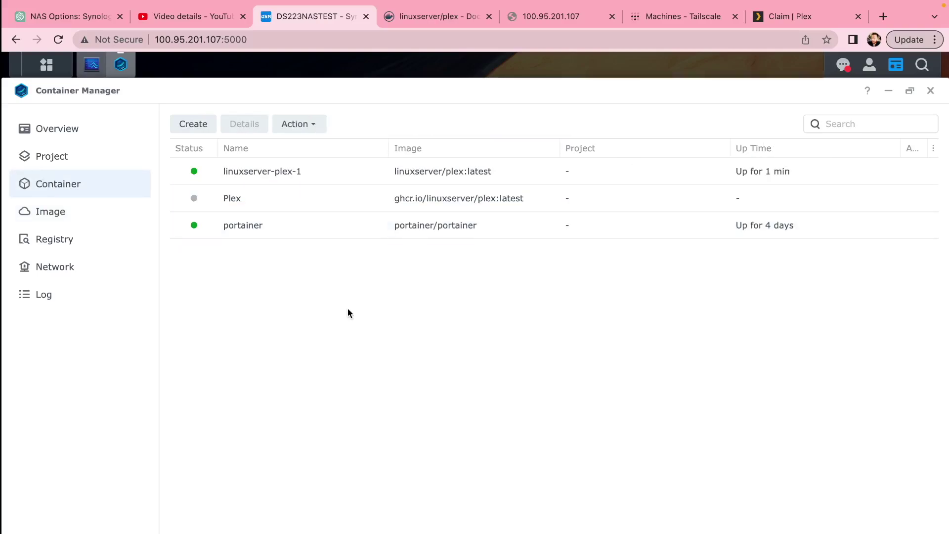
left_click(348, 176)
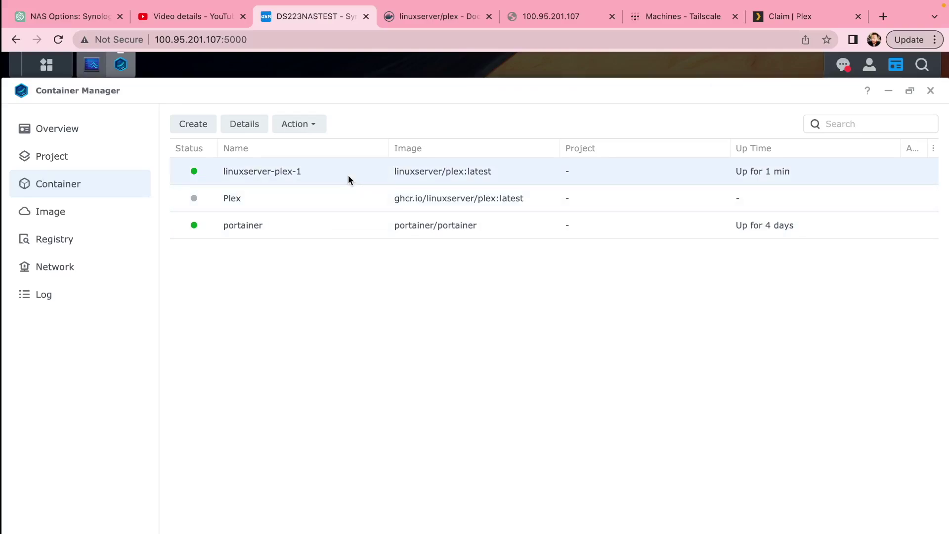
left_click(299, 131)
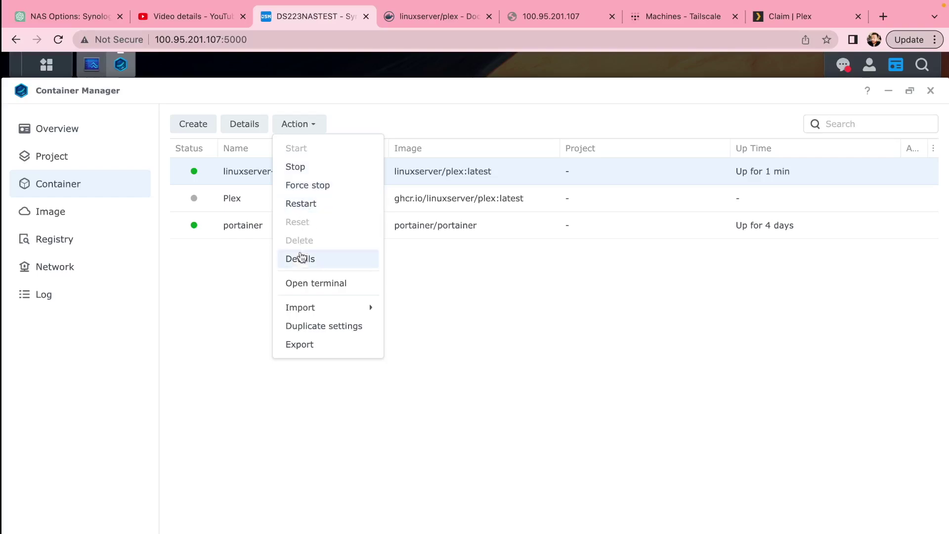
left_click(250, 127)
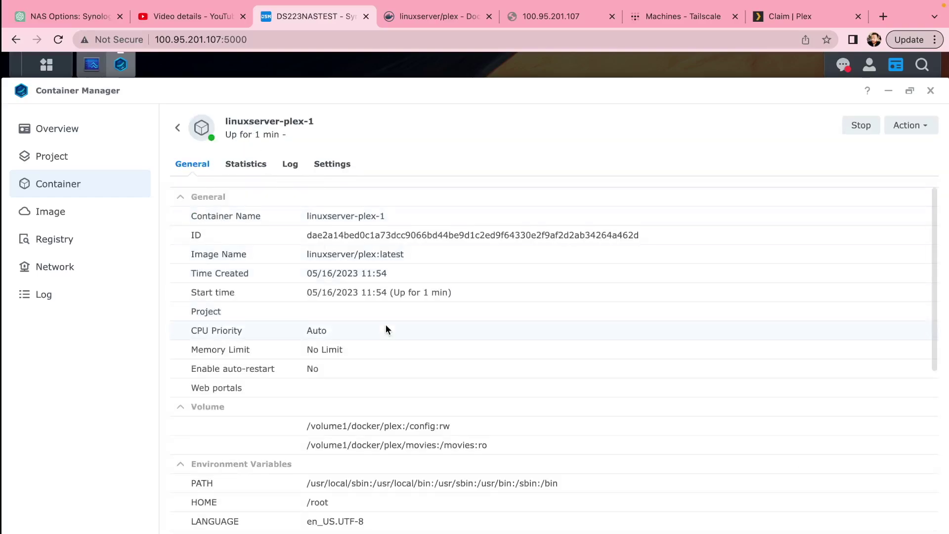
scroll(386, 325, "down", 3)
scroll(386, 324, "down", 5)
scroll(386, 324, "up", 8)
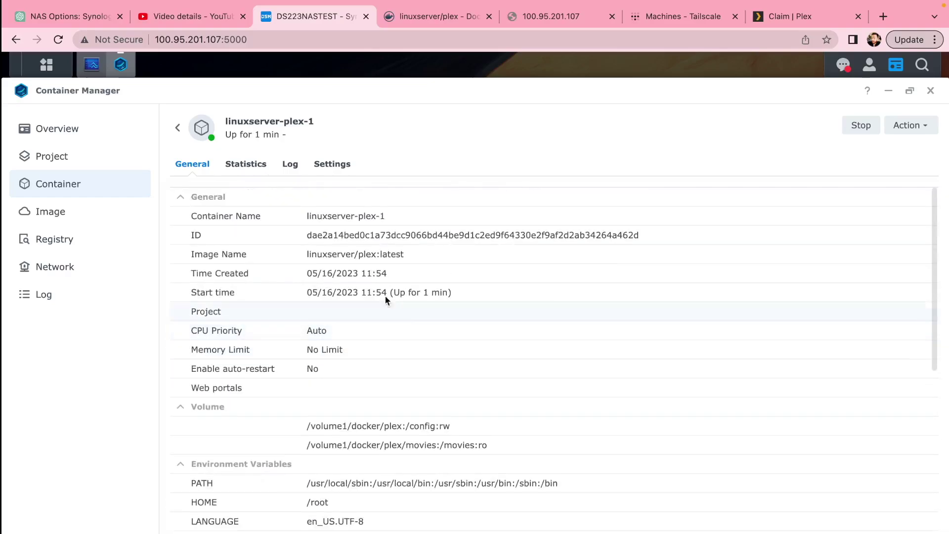
left_click_drag(535, 17, 425, 18)
Reload the server's :32400/web address to load Plex Web.
double_click(182, 40)
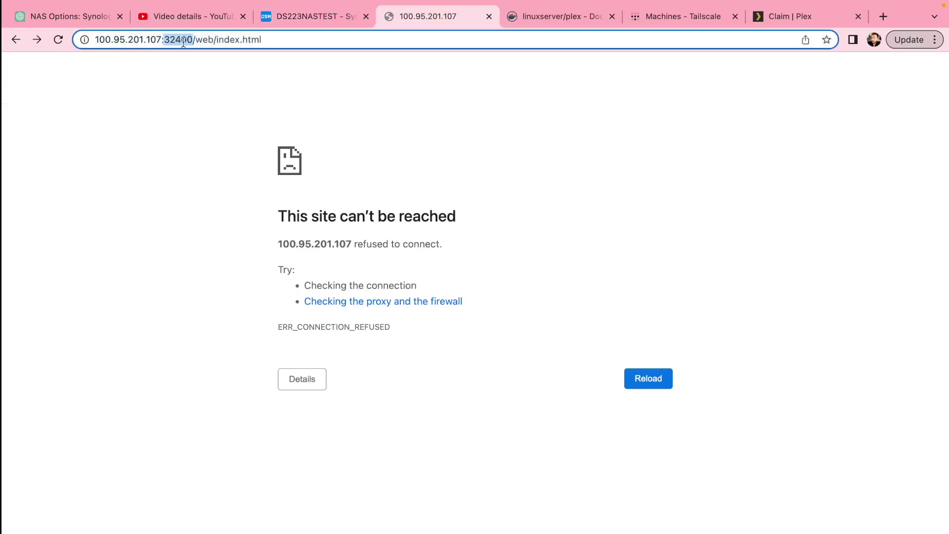
left_click(293, 39)
key("Return")
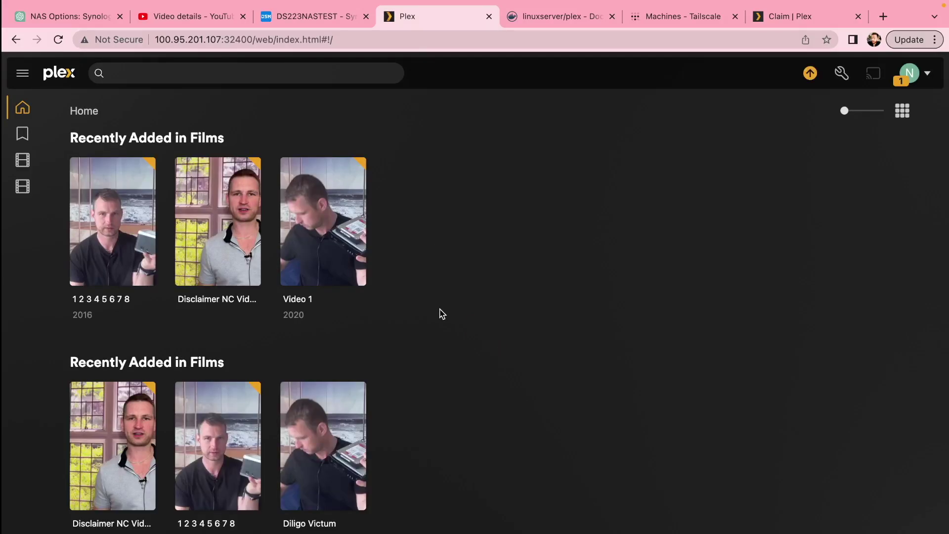
Browse the Films libraries, play Disclaimer and bring up its 720p quality options.
mouse_move(26, 110)
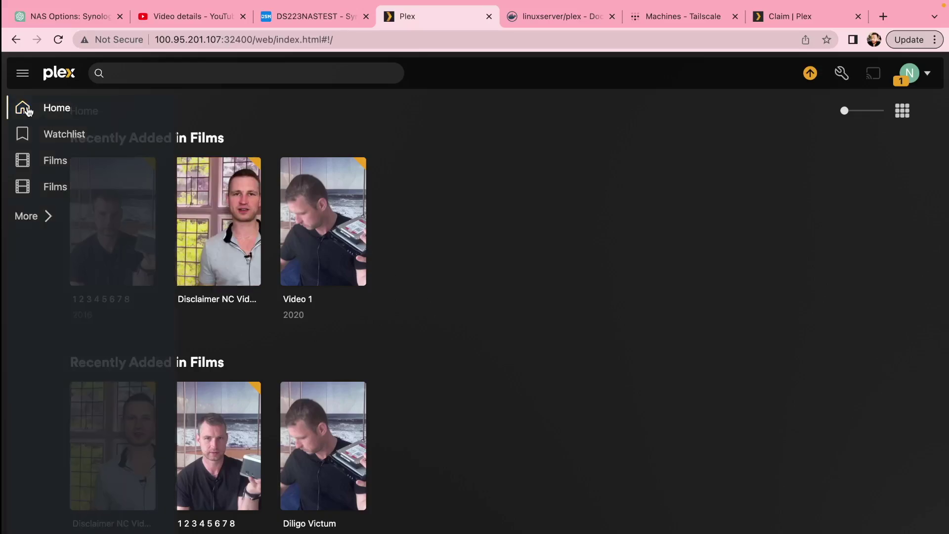
left_click(54, 160)
left_click(54, 186)
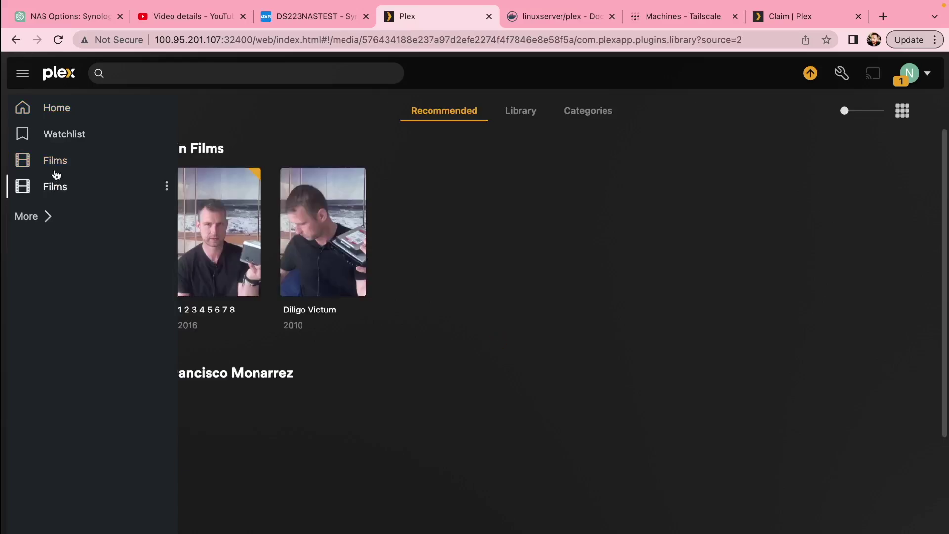
left_click(56, 163)
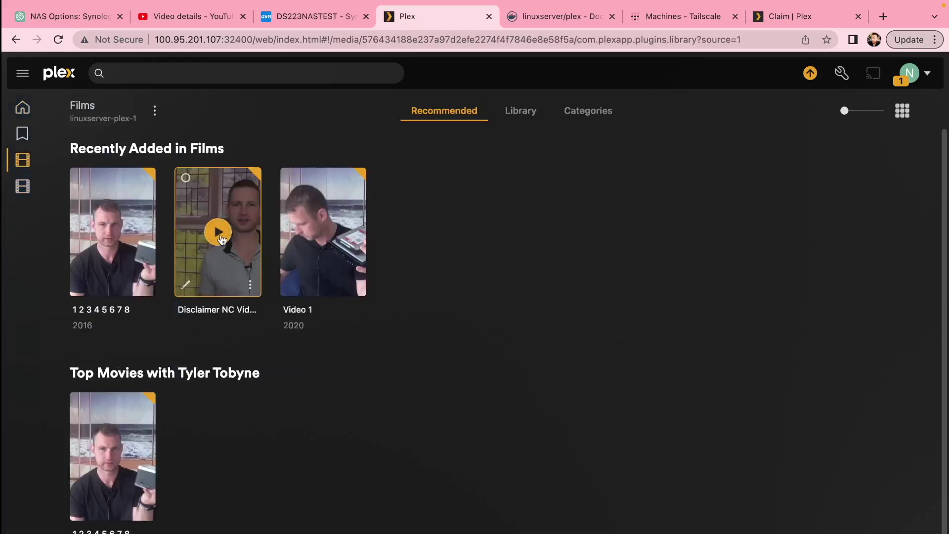
left_click(219, 232)
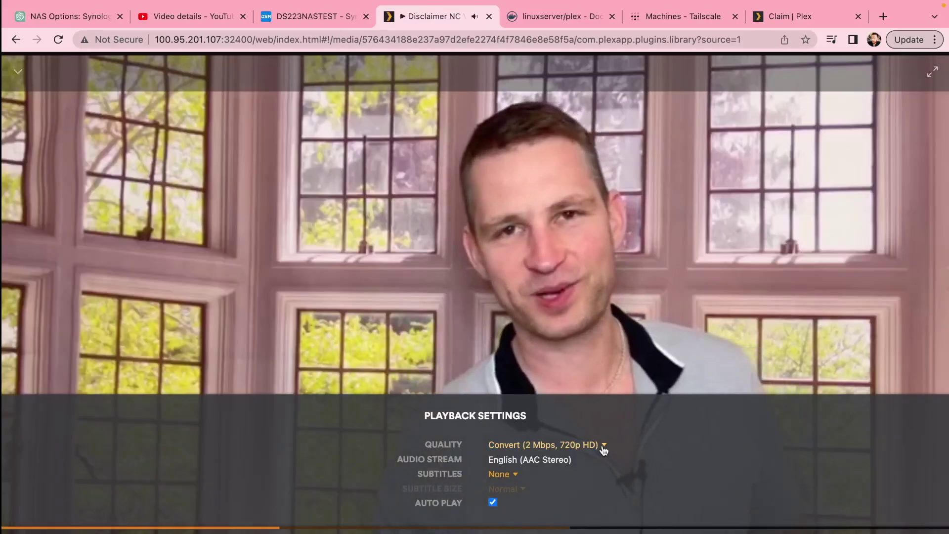
left_click(604, 445)
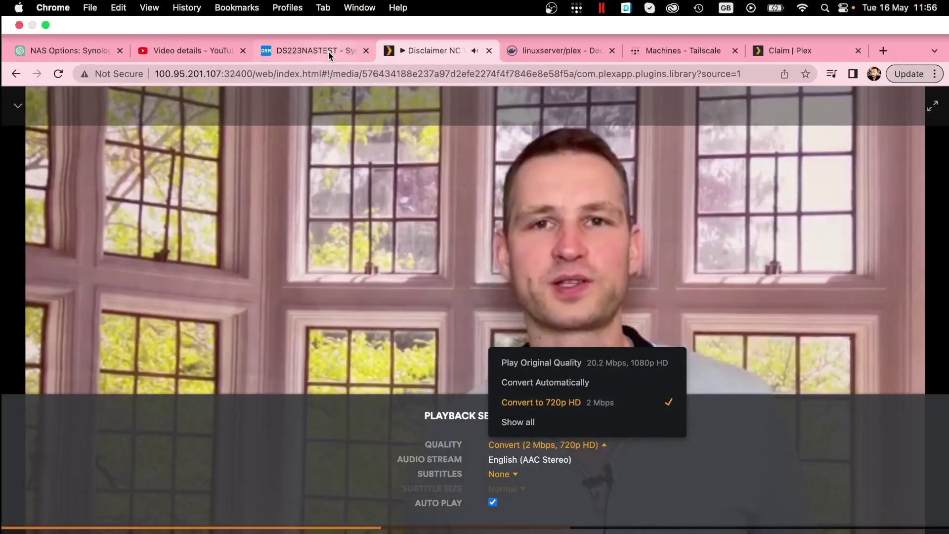
left_click(328, 17)
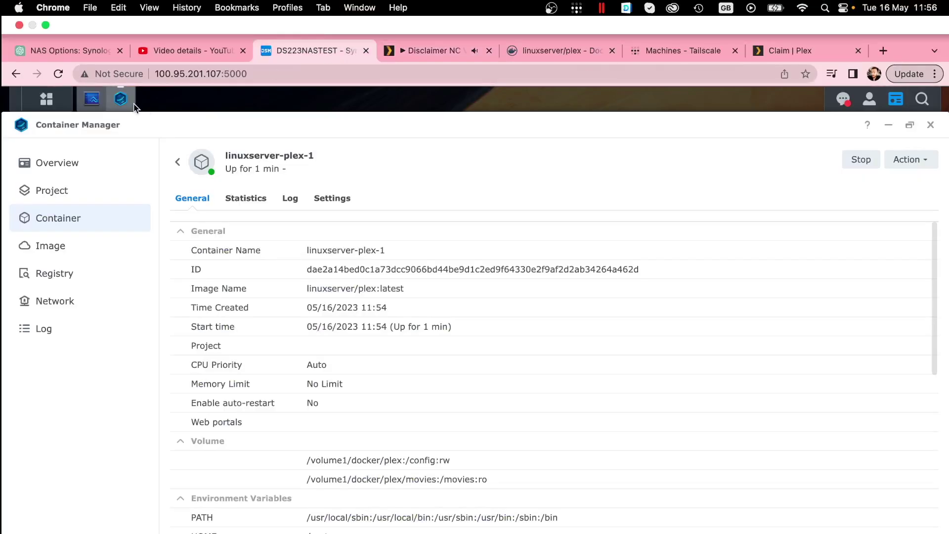
Check transcoding CPU load in Resource Monitor and close Plex's quality options.
left_click(92, 99)
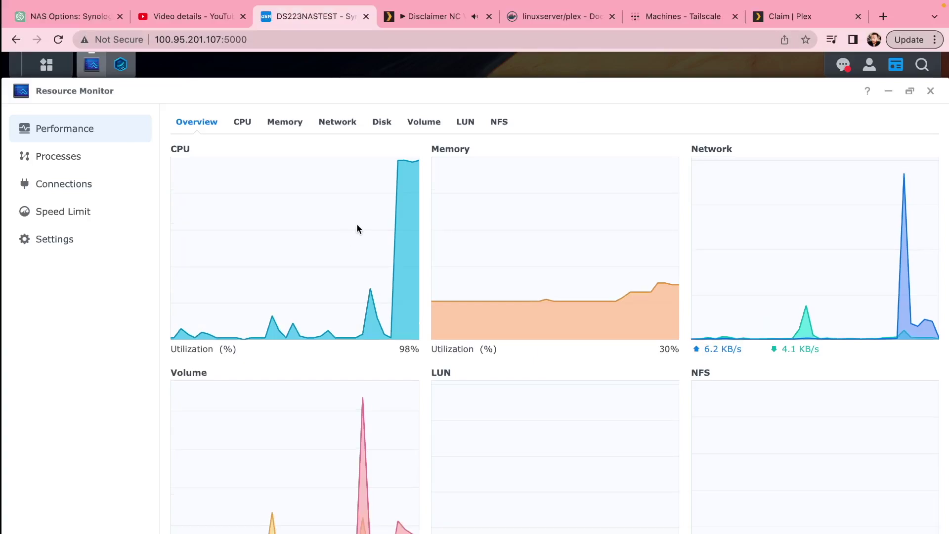
left_click(413, 16)
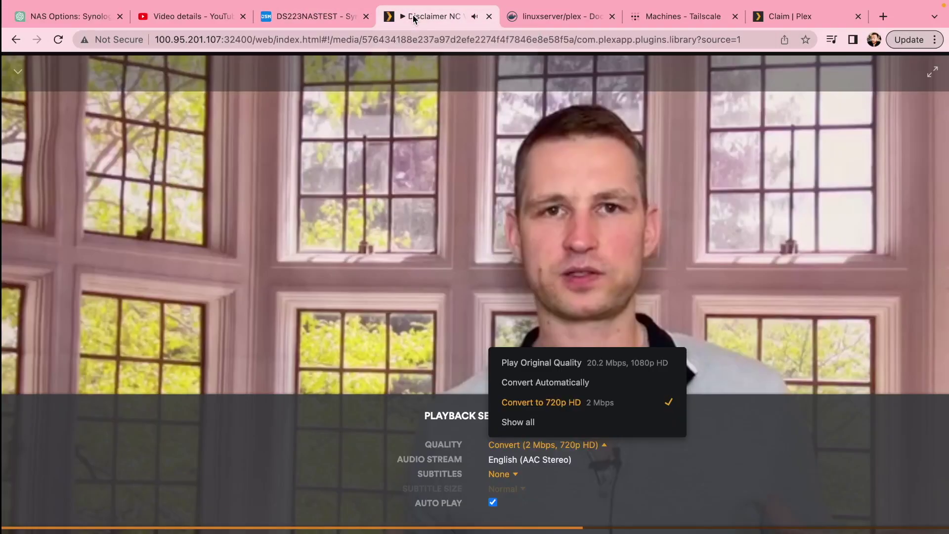
left_click(603, 448)
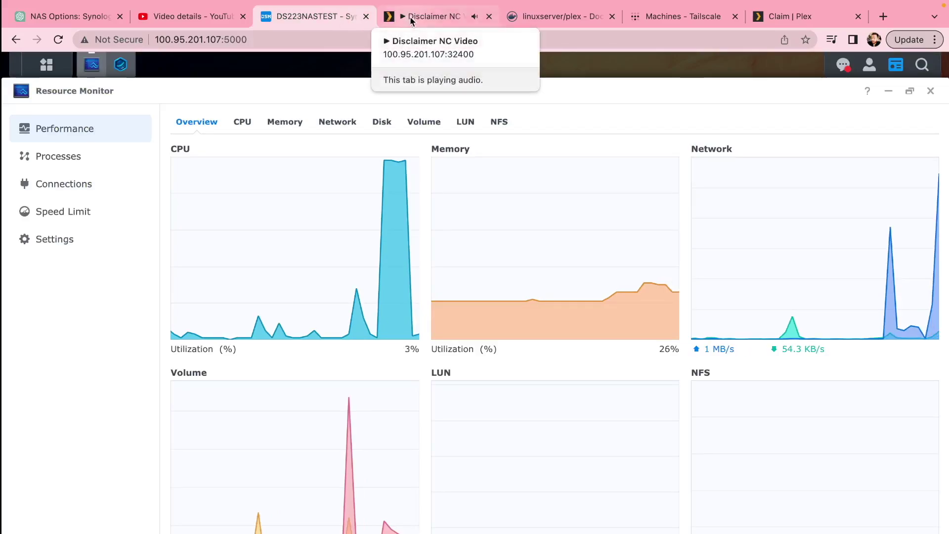
Review the container's CPU and RAM statistics, then open Plex Web's General settings.
left_click(121, 67)
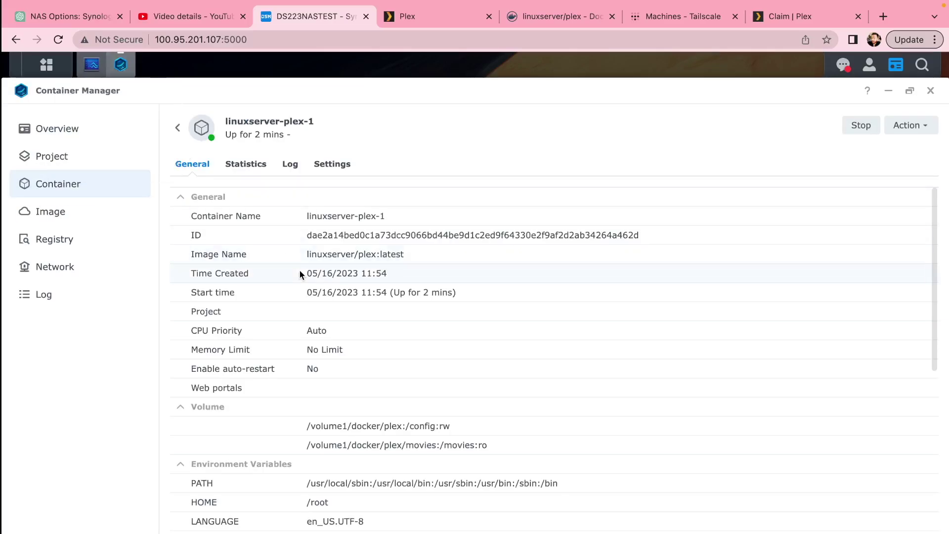
left_click(247, 167)
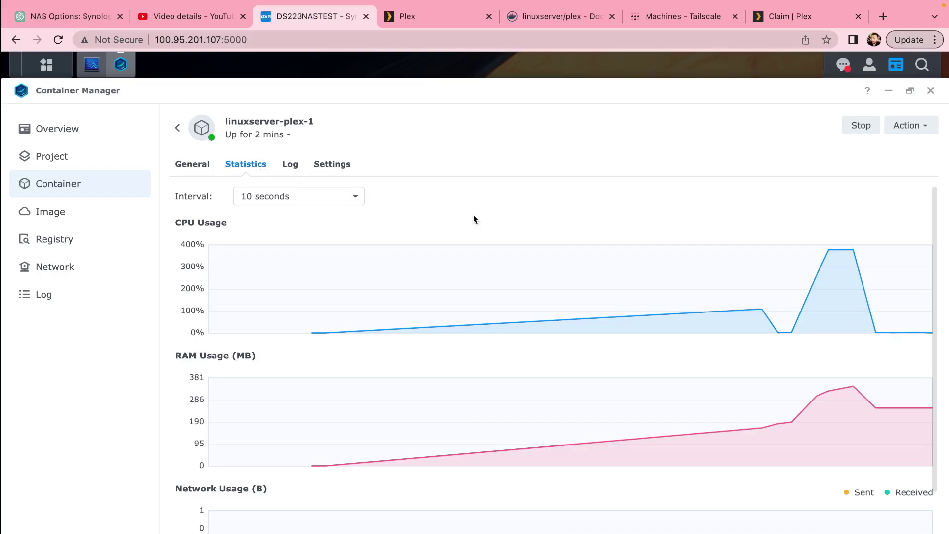
left_click(407, 17)
left_click(842, 75)
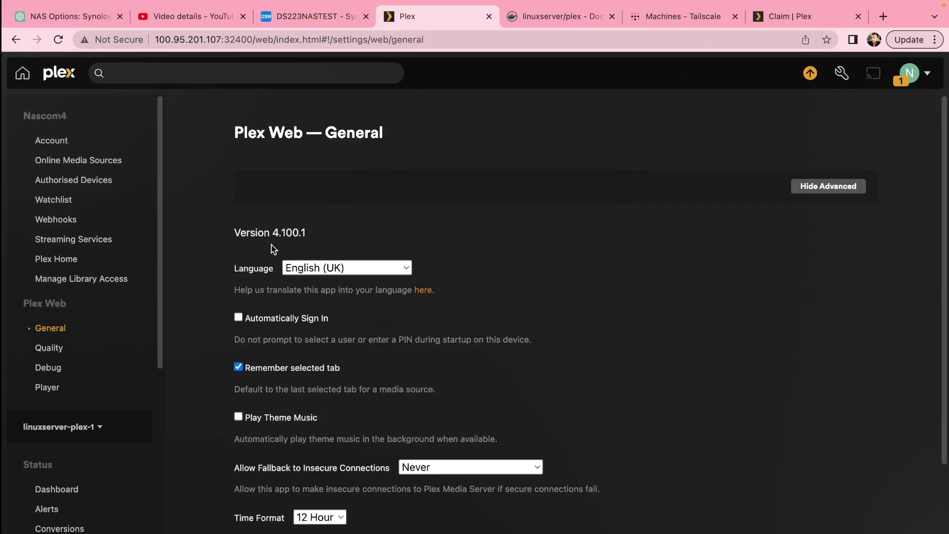
Open Plex's Transcoder settings and scroll through the advanced options to x264 preset and HDR tone mapping.
scroll(70, 339, "down", 7)
left_click(71, 336)
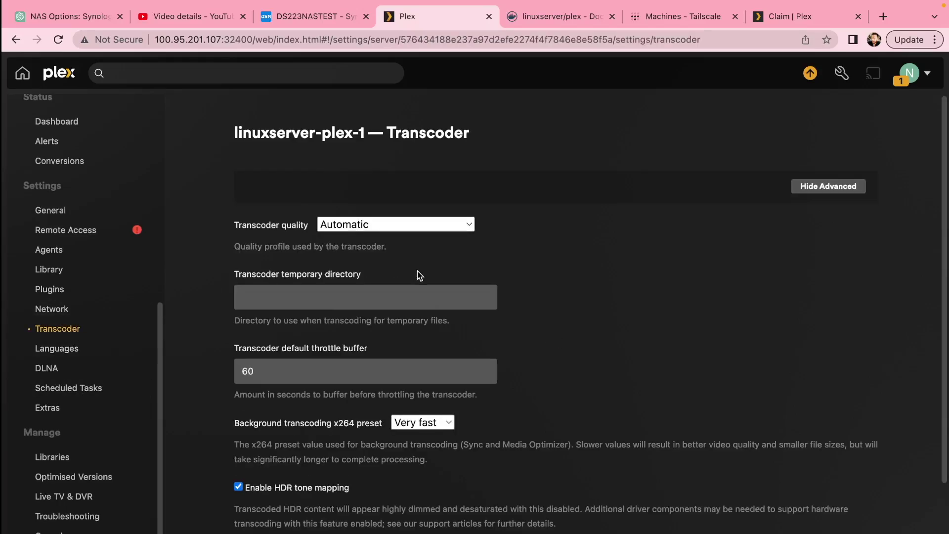
scroll(553, 322, "down", 3)
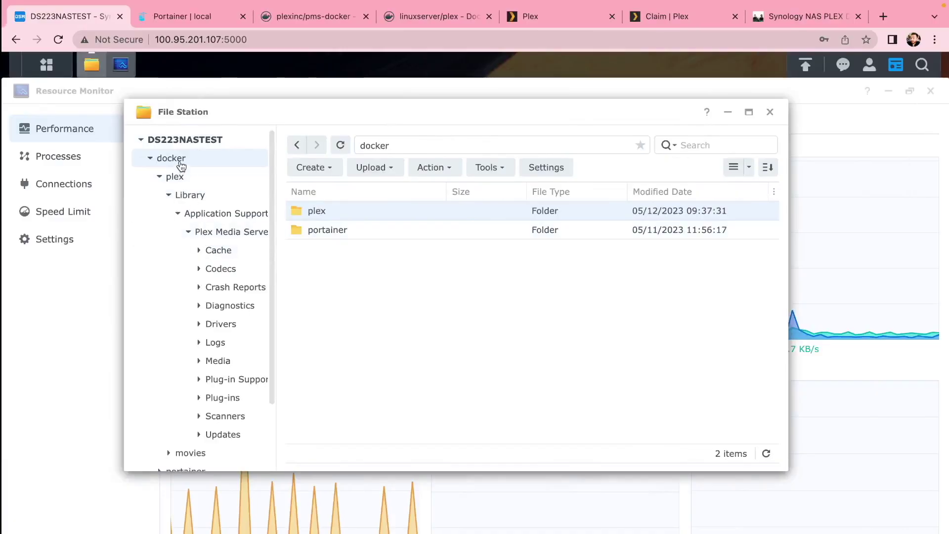
Go to docker > plex > Library > Application Support > Plex Media Server and download Preferences.xml.
double_click(316, 211)
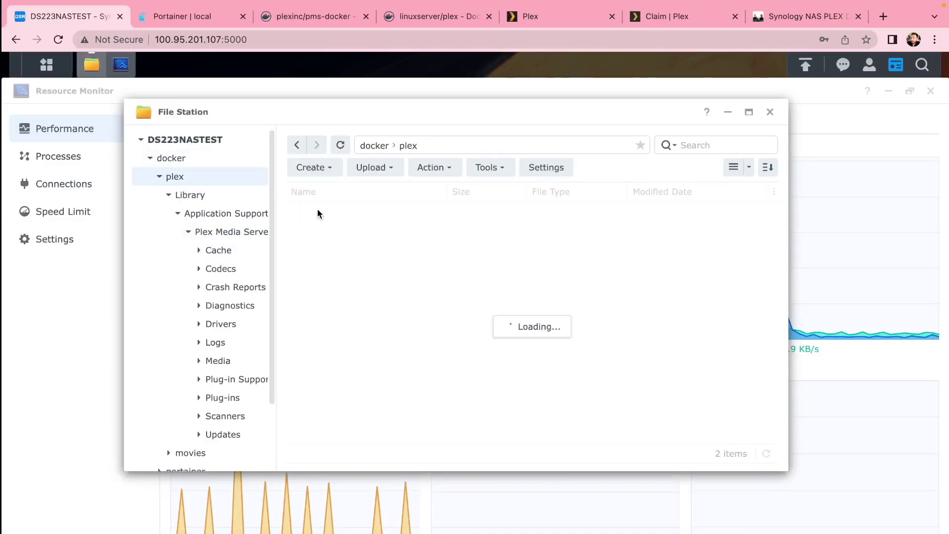
double_click(317, 211)
double_click(317, 211)
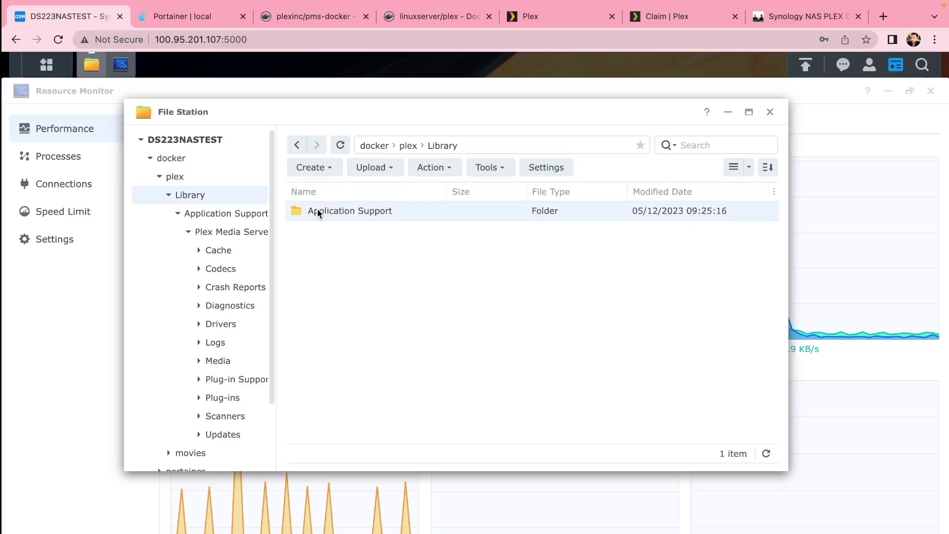
double_click(330, 212)
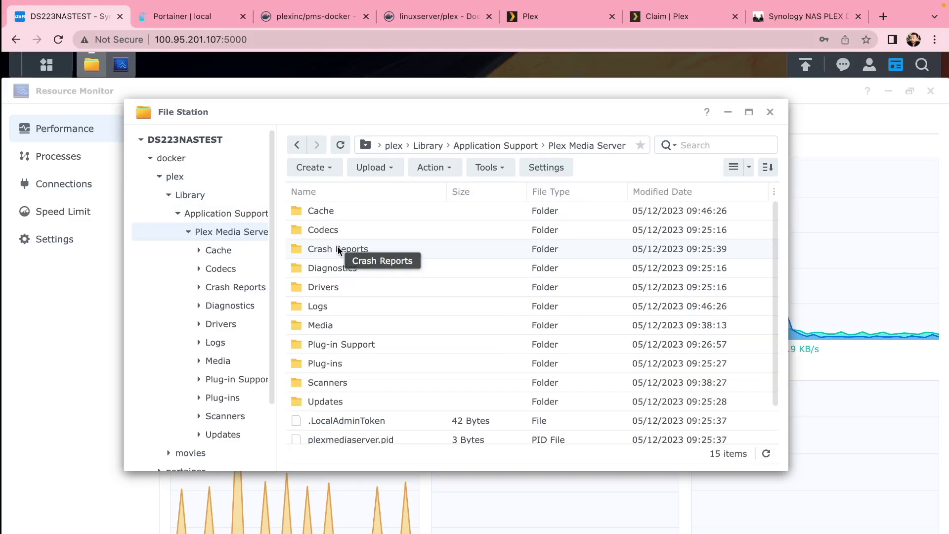
scroll(344, 322, "down", 2)
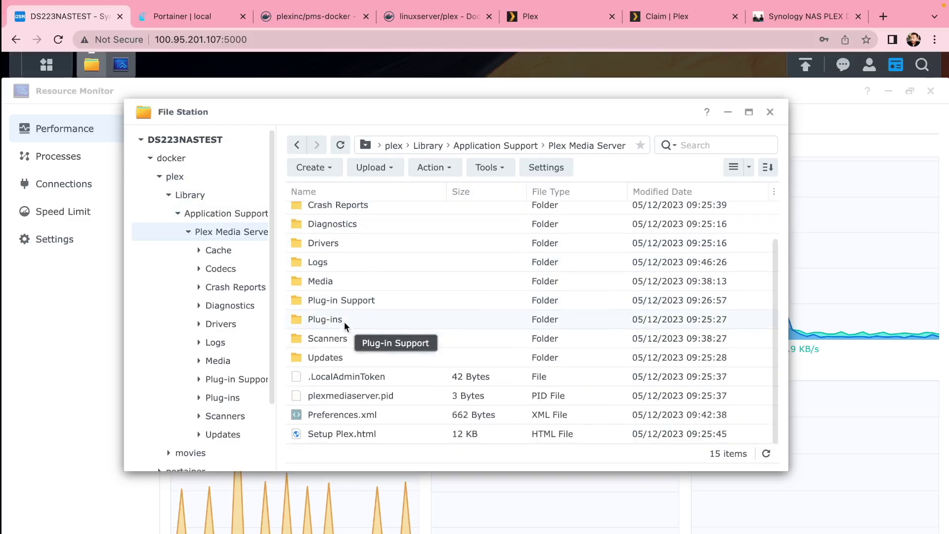
right_click(328, 415)
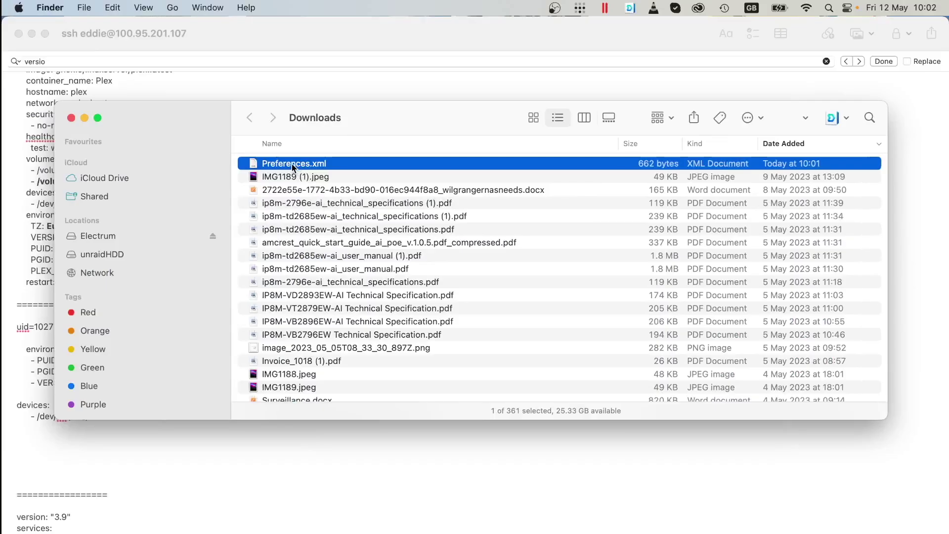
right_click(293, 167)
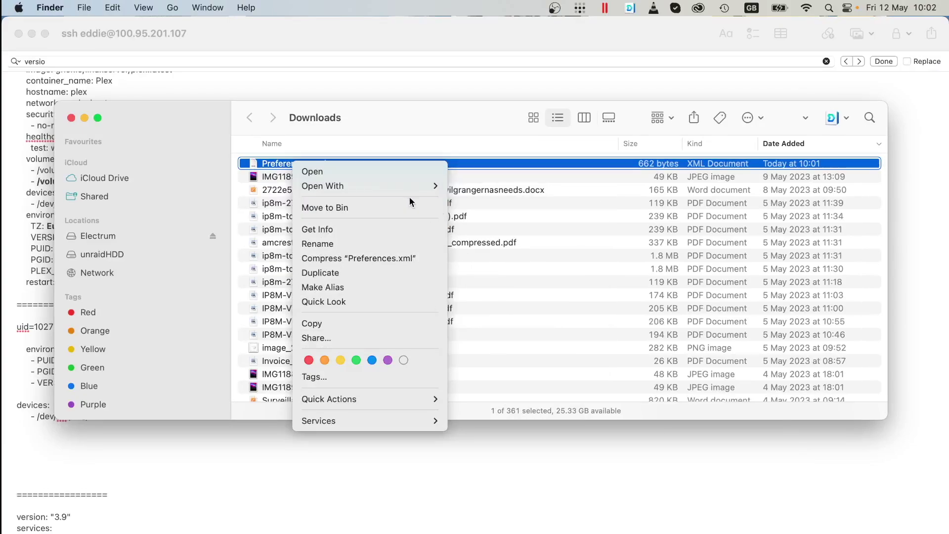
Open Preferences.xml full screen in Sublime Text and paste VaapiDriver="i965" before the closing />.
mouse_move(405, 186)
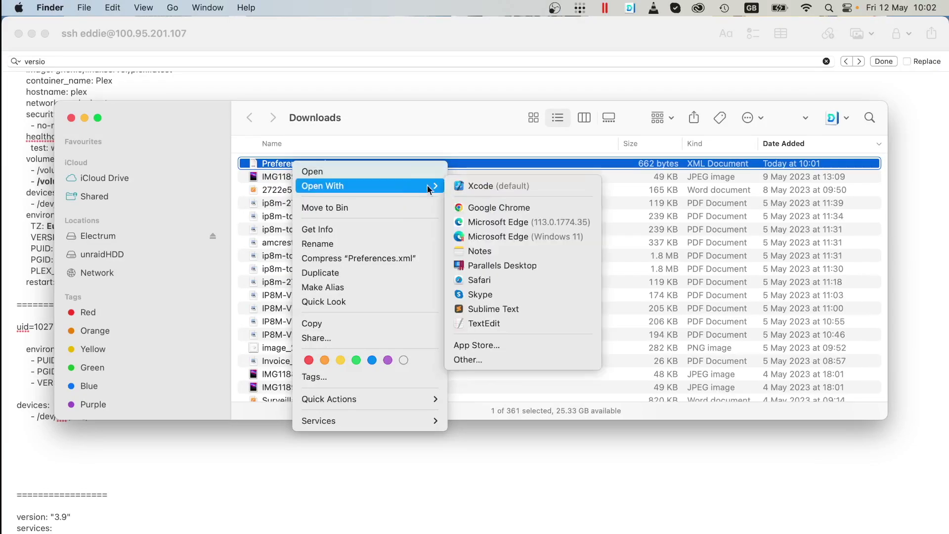
left_click(511, 309)
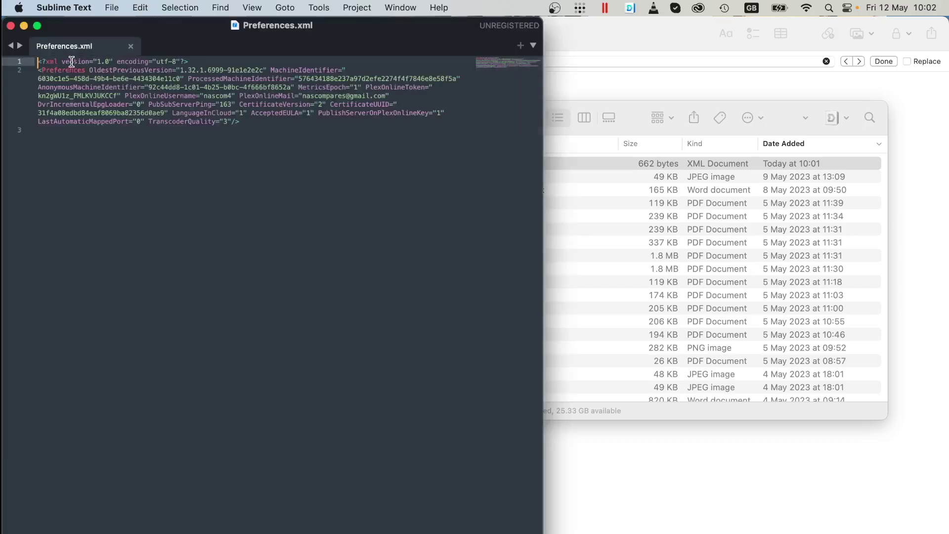
left_click(37, 26)
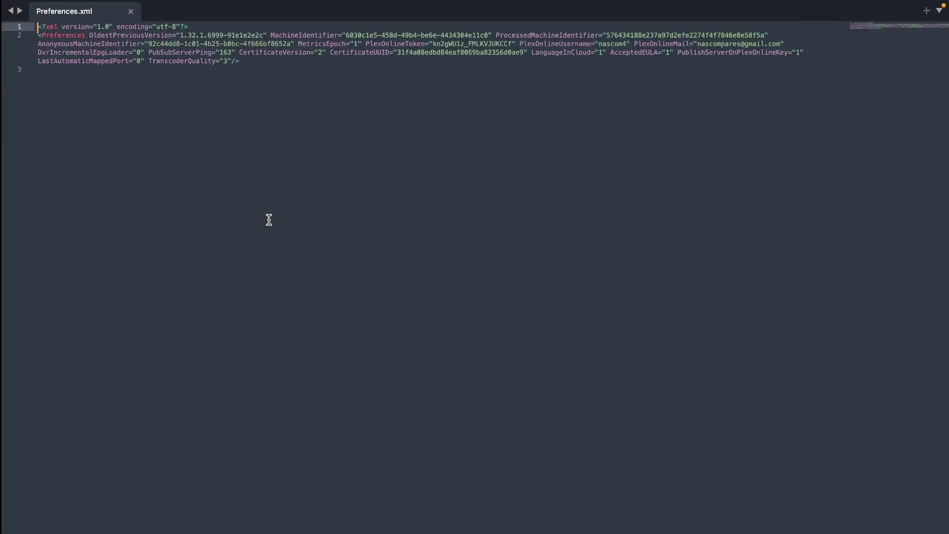
left_click(234, 61)
type("VaapiDriver=\"i965\"")
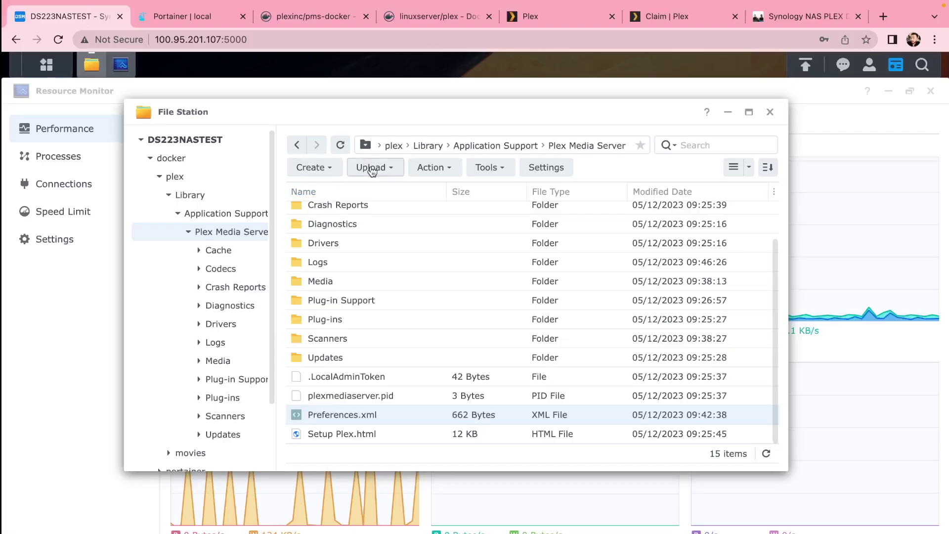
Check File Station's Upload - Skip/Overwrite option, then bring up the Mac's Downloads folder.
left_click(372, 169)
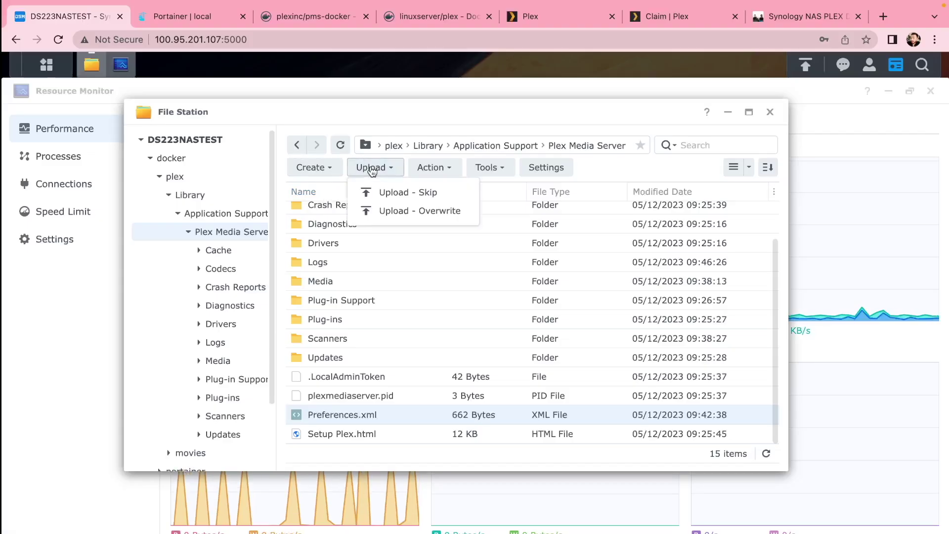
left_click(369, 413)
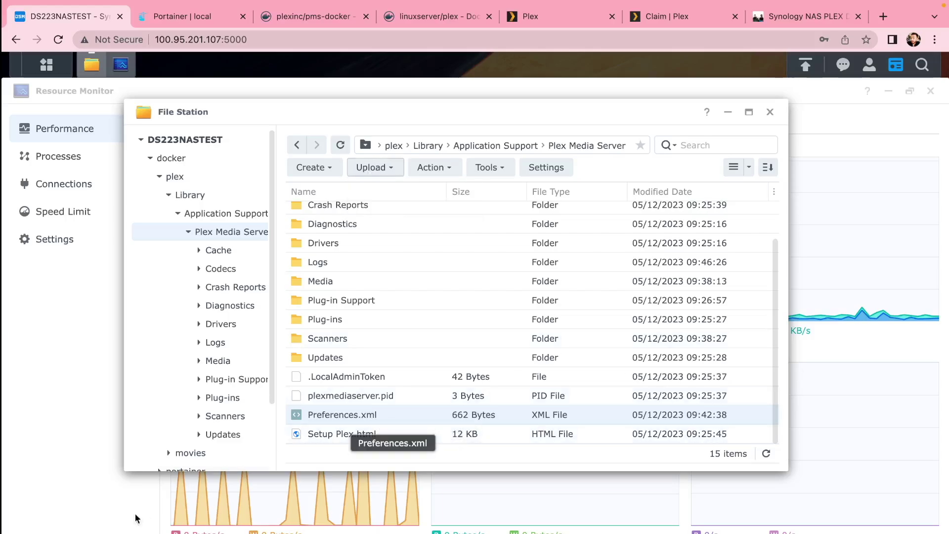
left_click(47, 297)
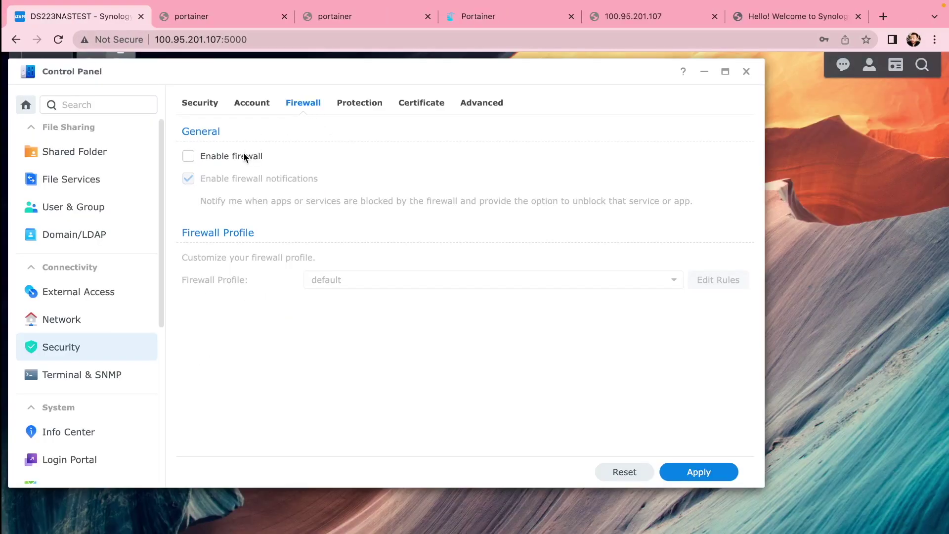
Enable the firewall, start a custom-port rule for ports 8000,900, and open Terminal & SNMP.
left_click(245, 158)
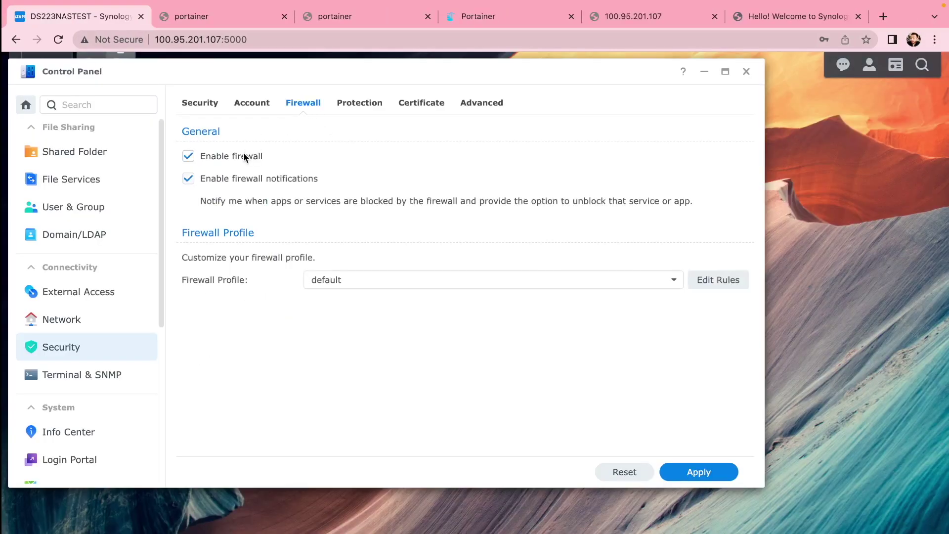
left_click(697, 278)
left_click(158, 183)
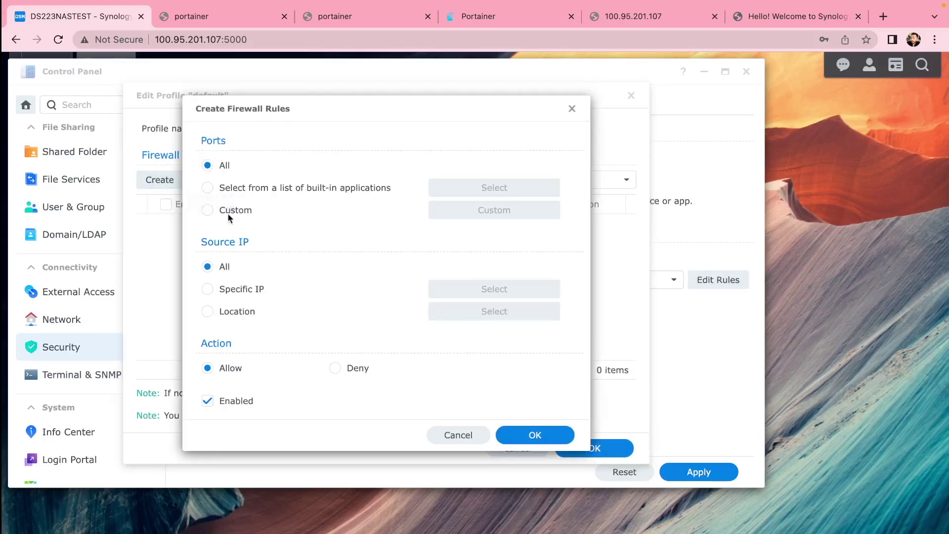
left_click(210, 208)
left_click(485, 218)
left_click(417, 256)
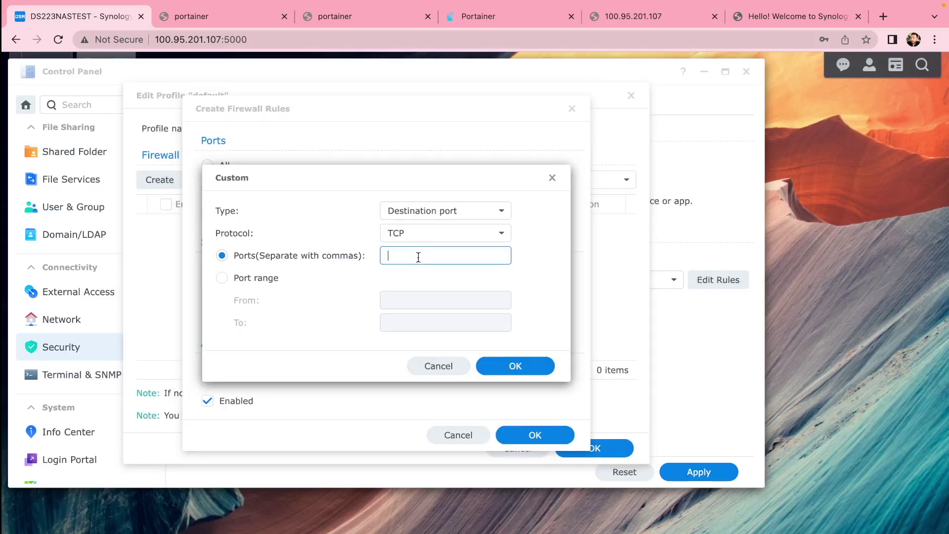
type("8000,900")
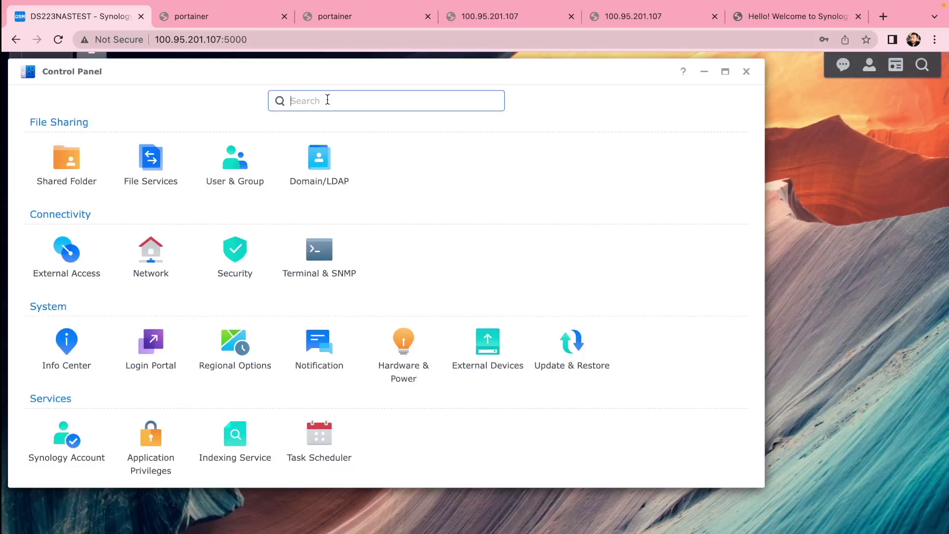
left_click(318, 248)
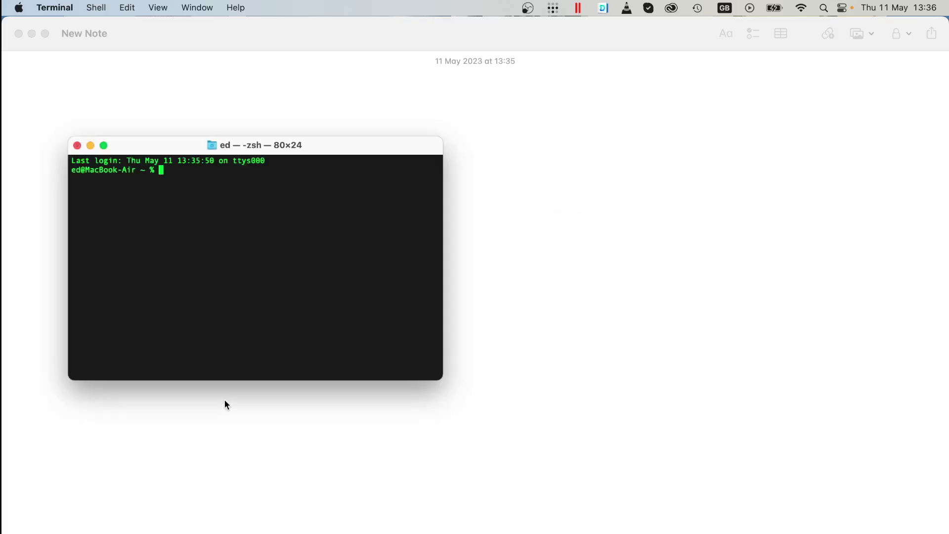
SSH into 100.95.201.107 and run the sudo docker run command for Portainer on ports 8000, 9000, 9443.
type("ssh 100.95.201.107")
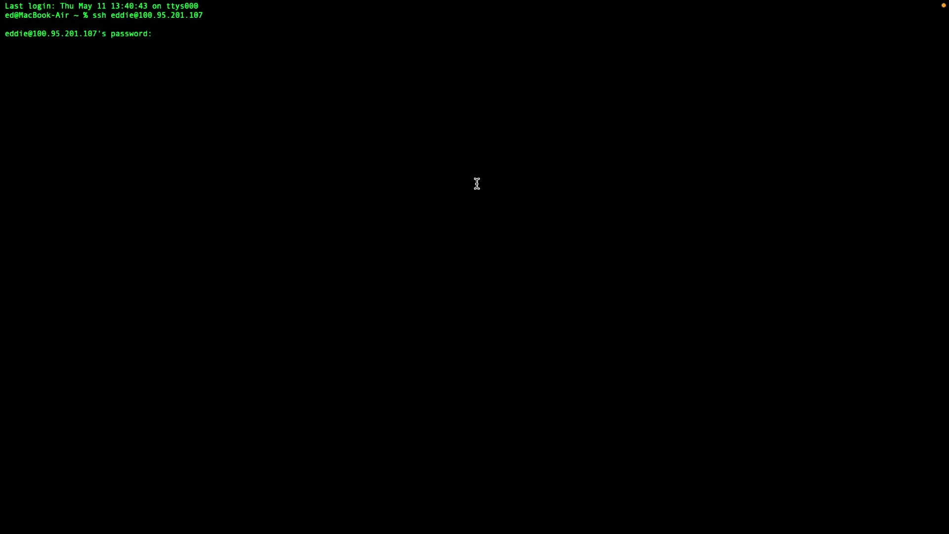
key("Return")
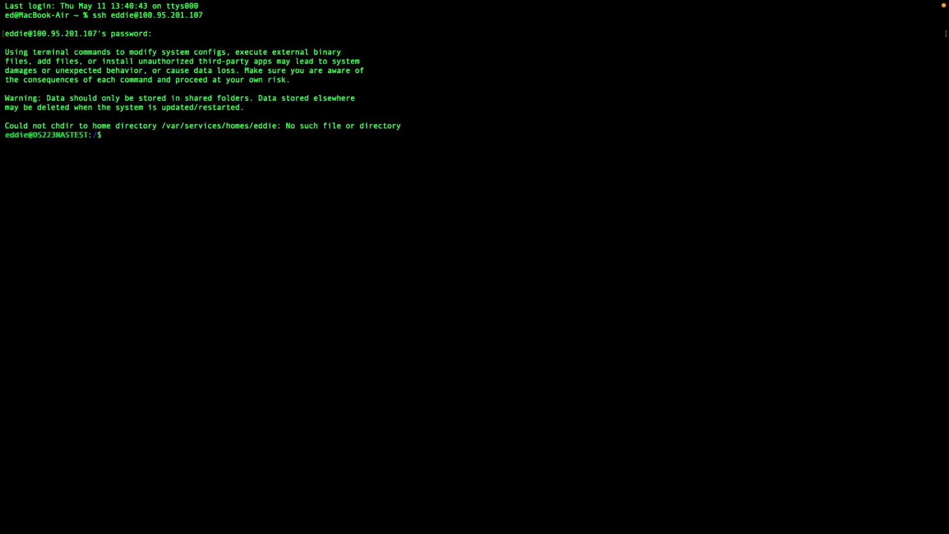
key("Return")
key("super+v")
key("Return")
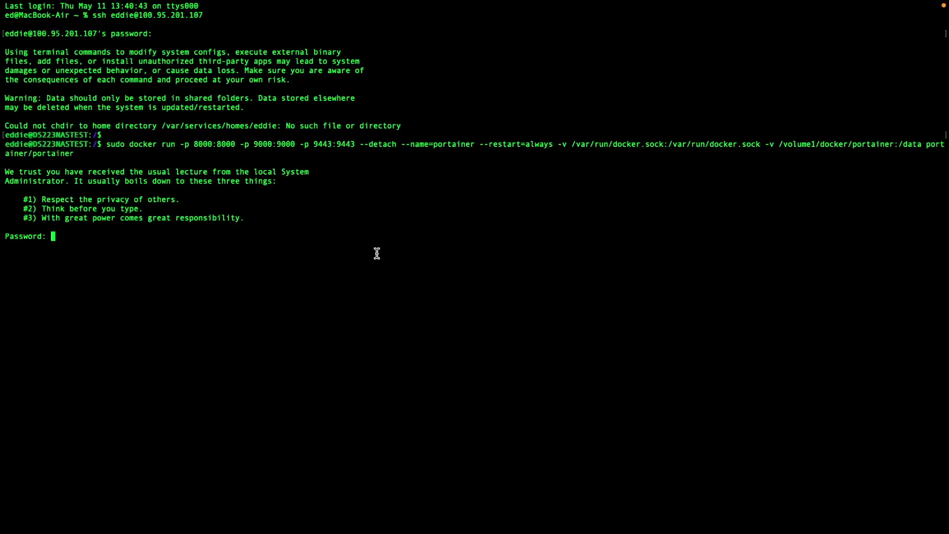
key("Return")
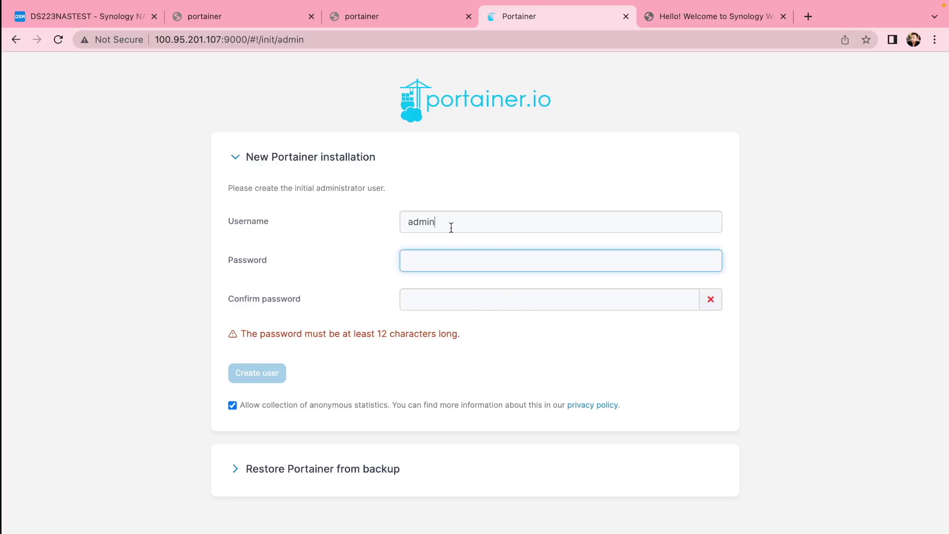
Enter an admin username and a confirmed password, submit, then reselect the too-short password to retype it.
left_click(452, 228)
left_click_drag(450, 225, 399, 220)
type("edd")
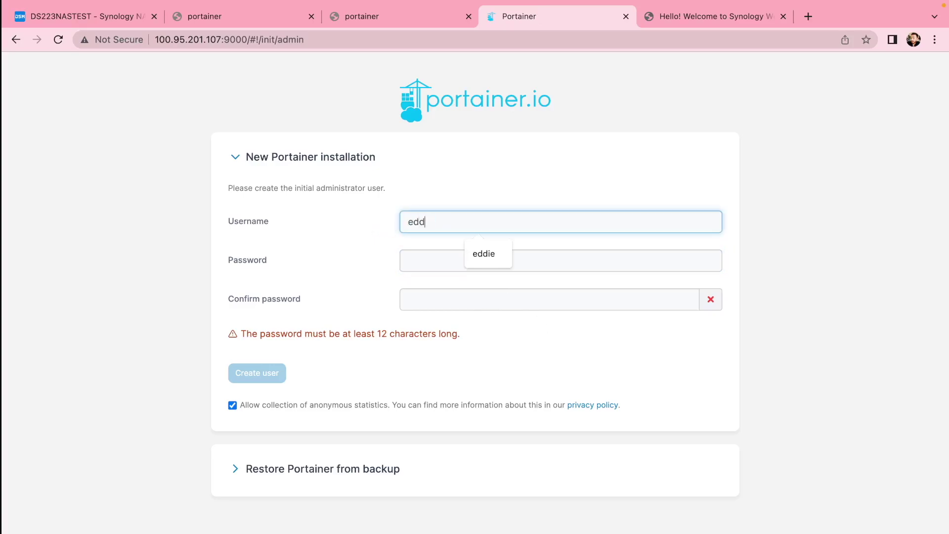
type("ie")
key("Tab")
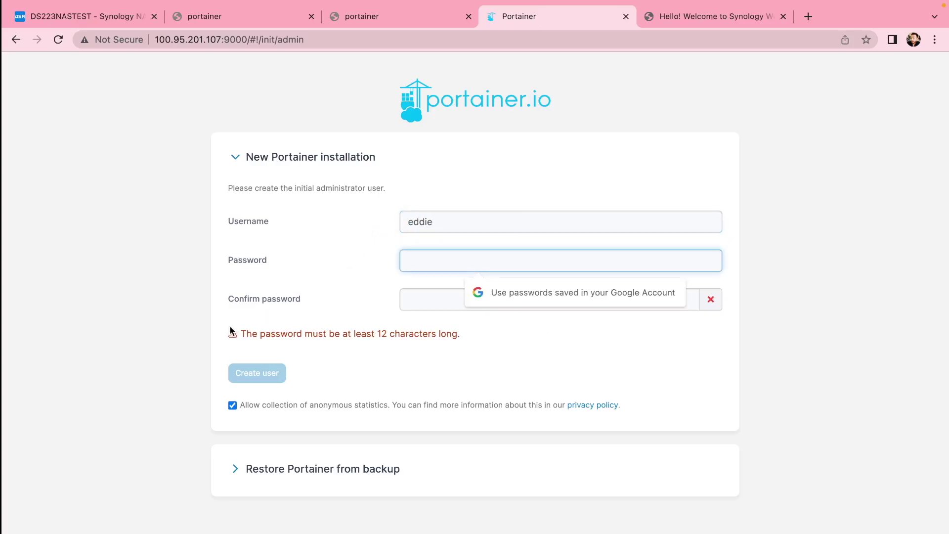
type("********")
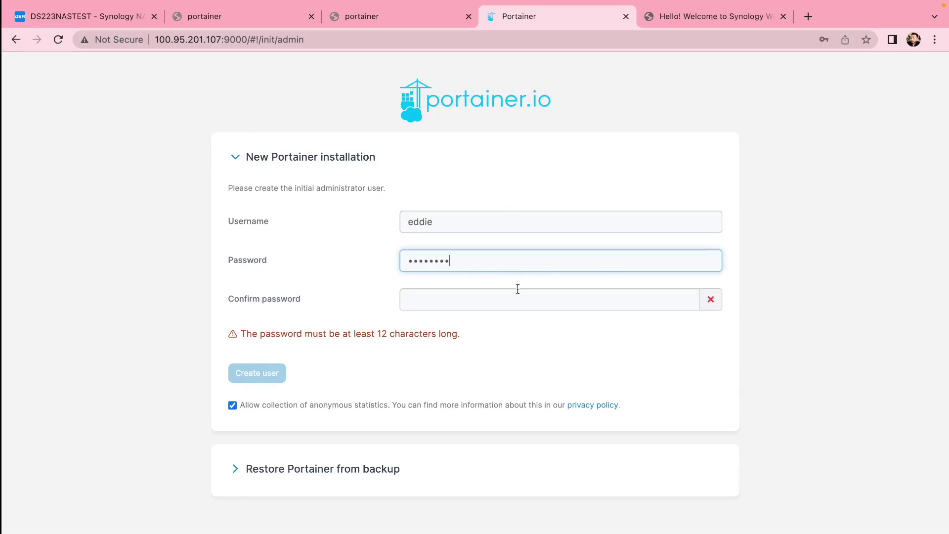
left_click(473, 299)
type("********")
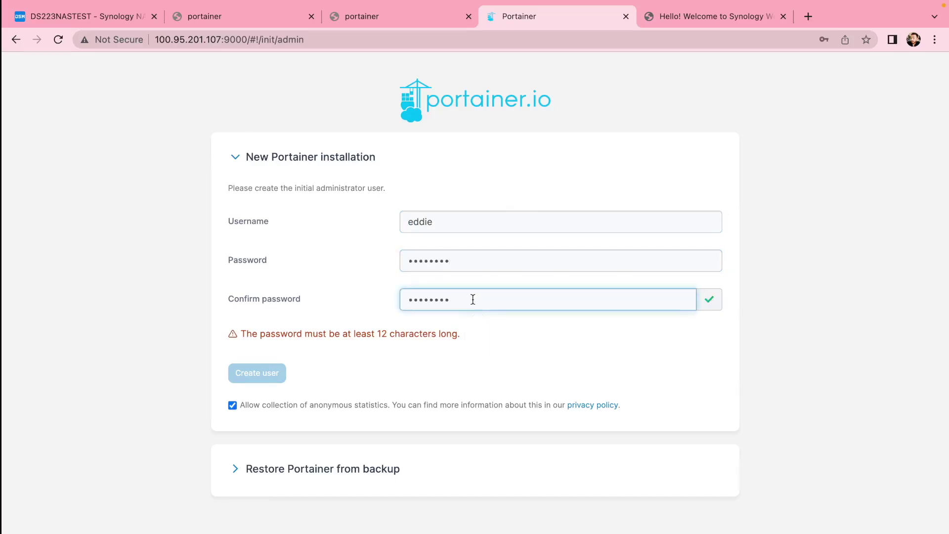
left_click(265, 373)
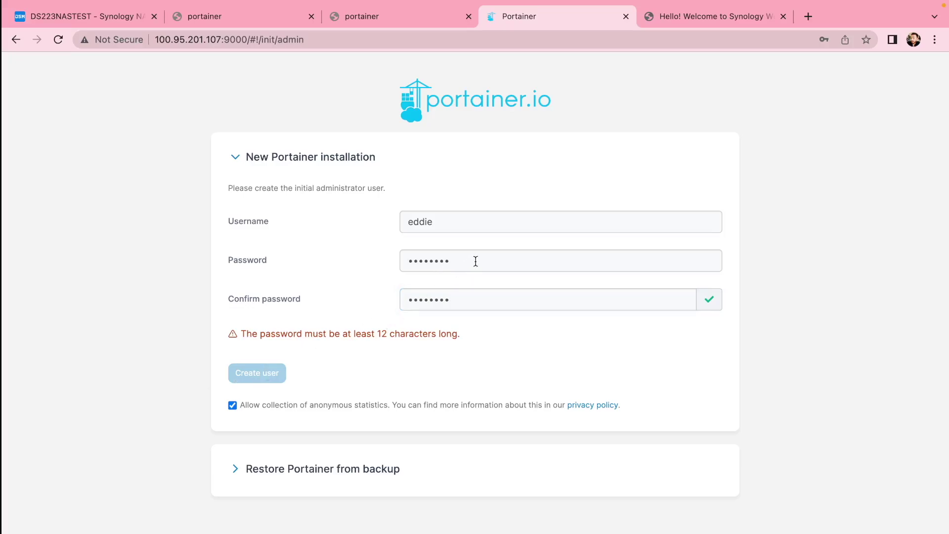
left_click_drag(475, 261, 344, 260)
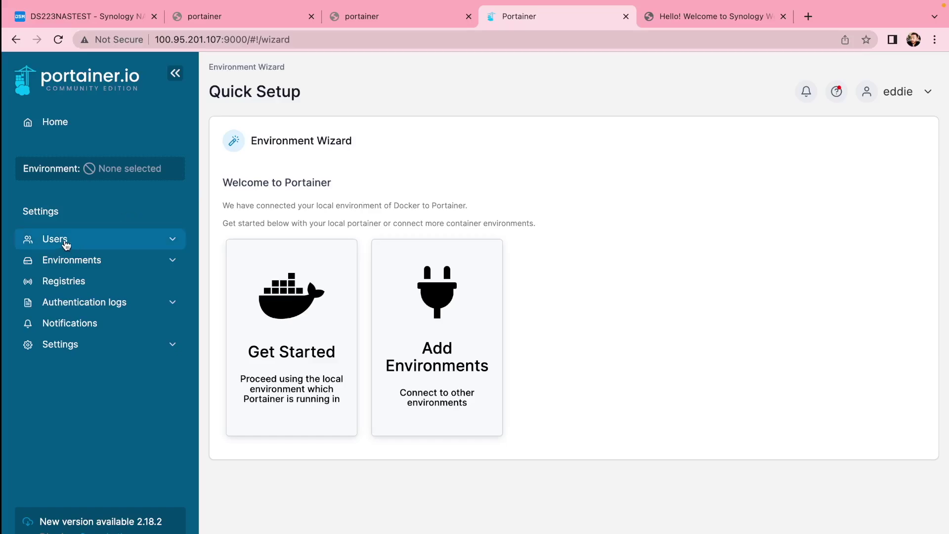
From Portainer Home, open the local environment's dashboard and its containers list.
left_click(55, 123)
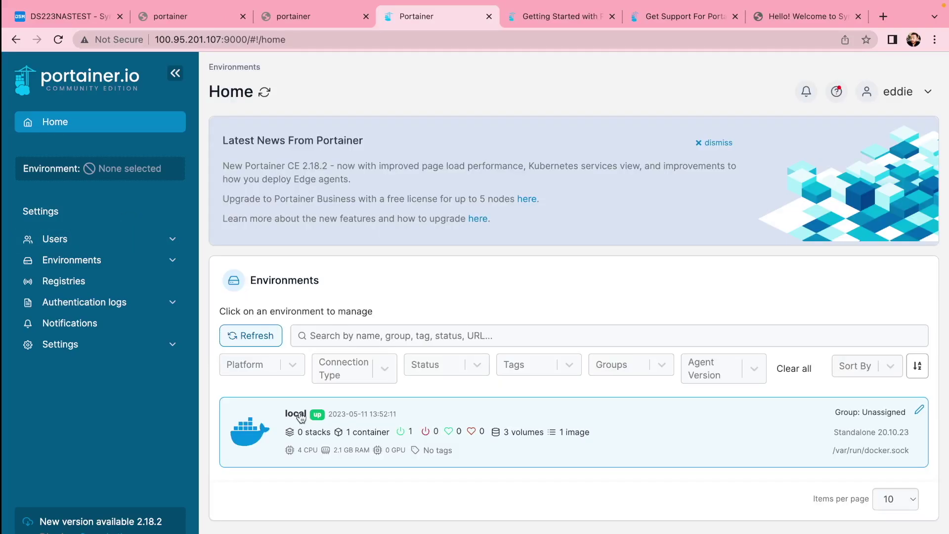
left_click(257, 433)
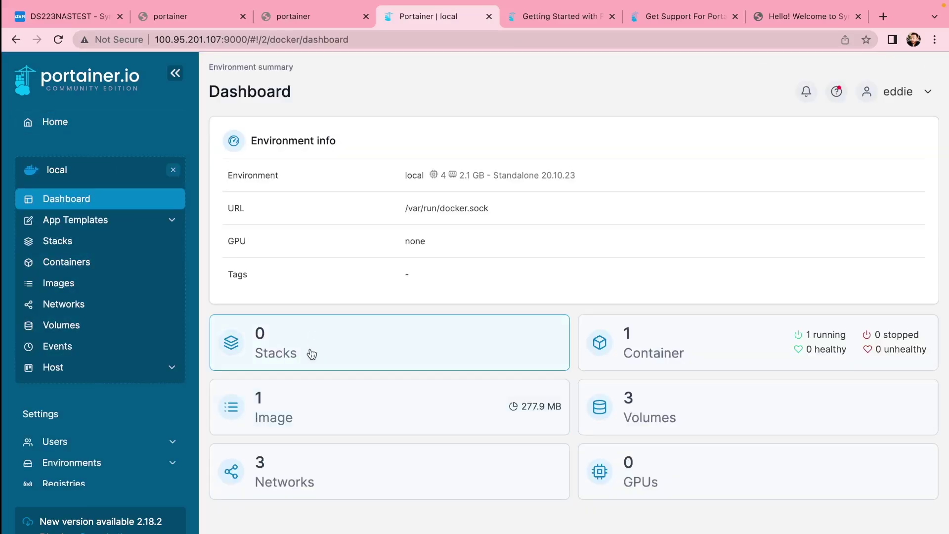
left_click(635, 343)
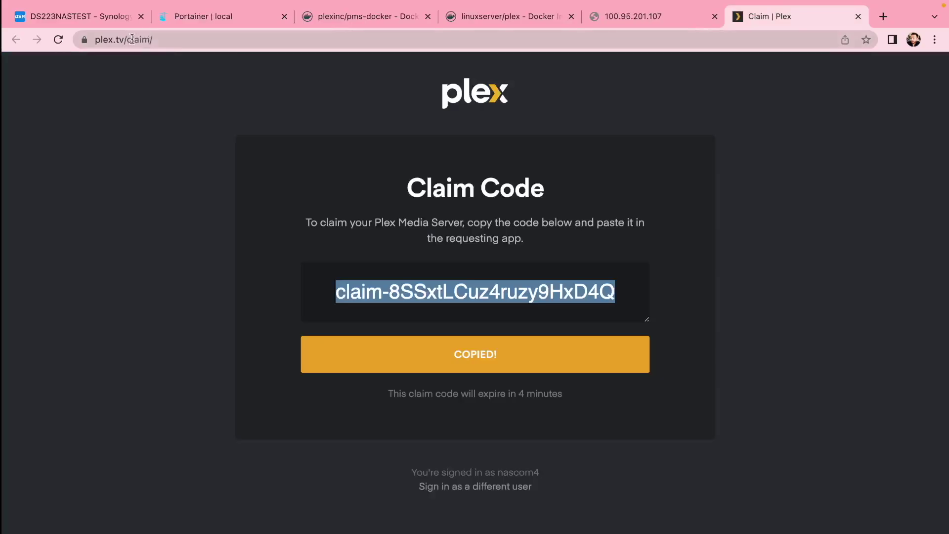
Reload plex.tv/claim for a new claim code and copy it to the clipboard.
left_click(58, 40)
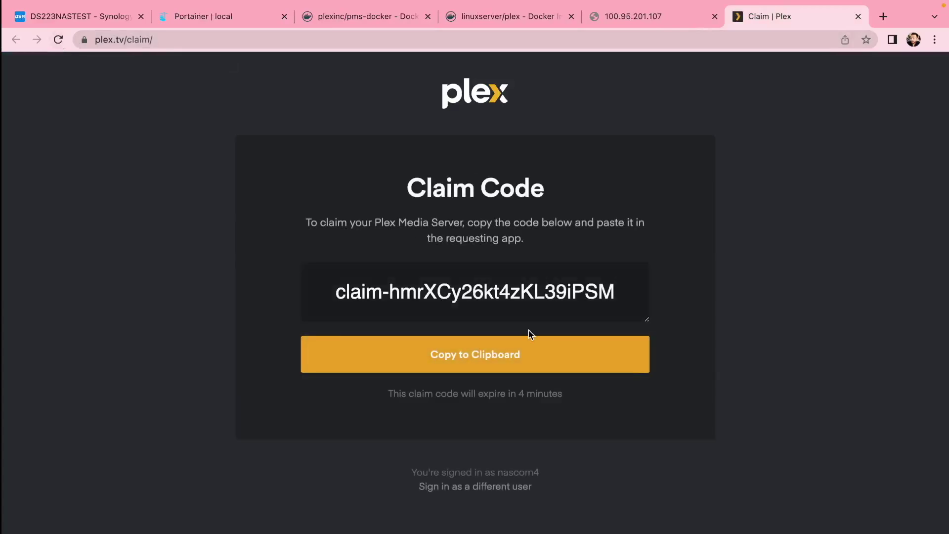
left_click(503, 360)
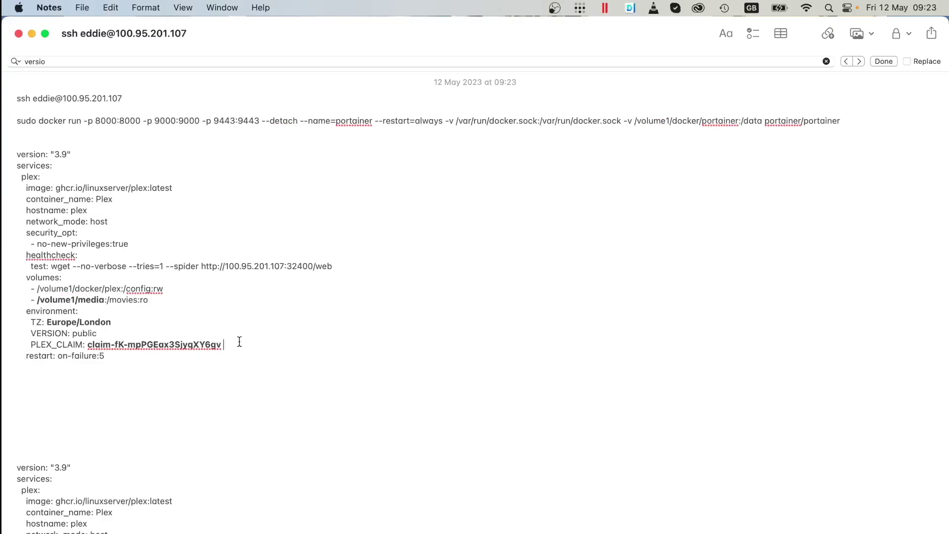
Paste the new code over the old PLEX_CLAIM value, select the compose block, and return to Portainer's Stacks.
left_click_drag(242, 344, 87, 347)
key("super+v")
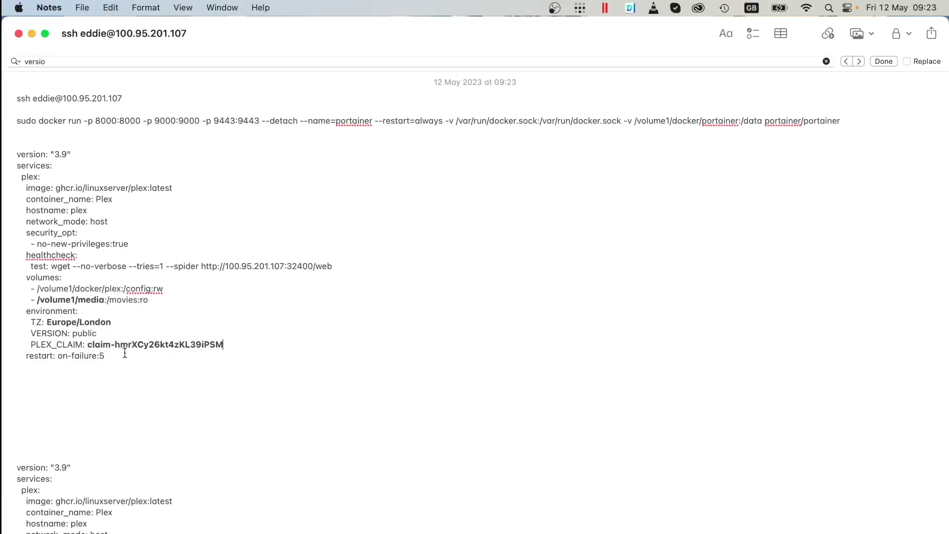
left_click_drag(125, 353, 4, 154)
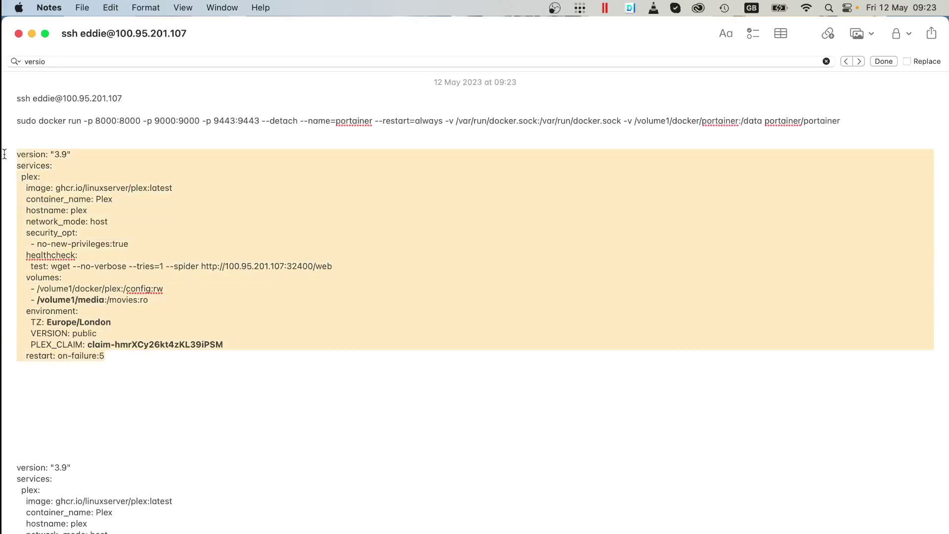
key("super+Tab")
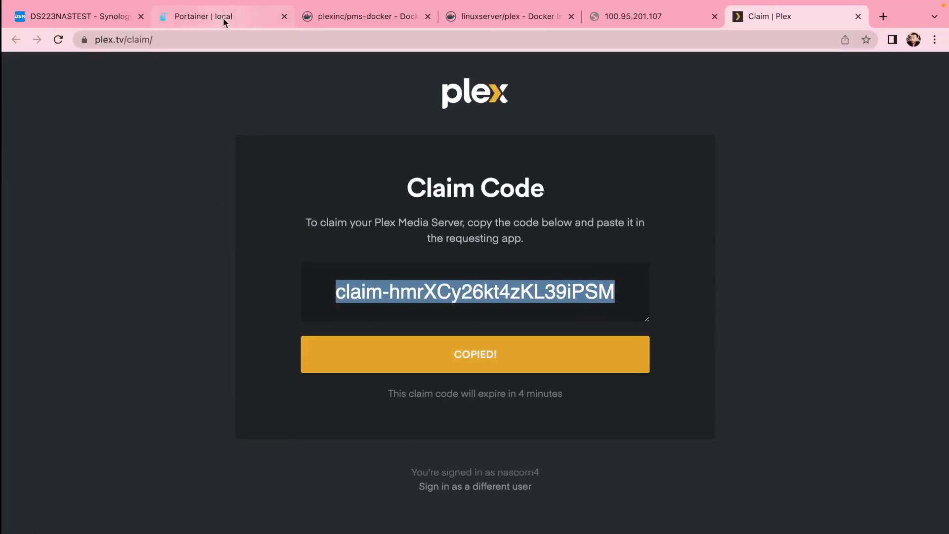
left_click(224, 17)
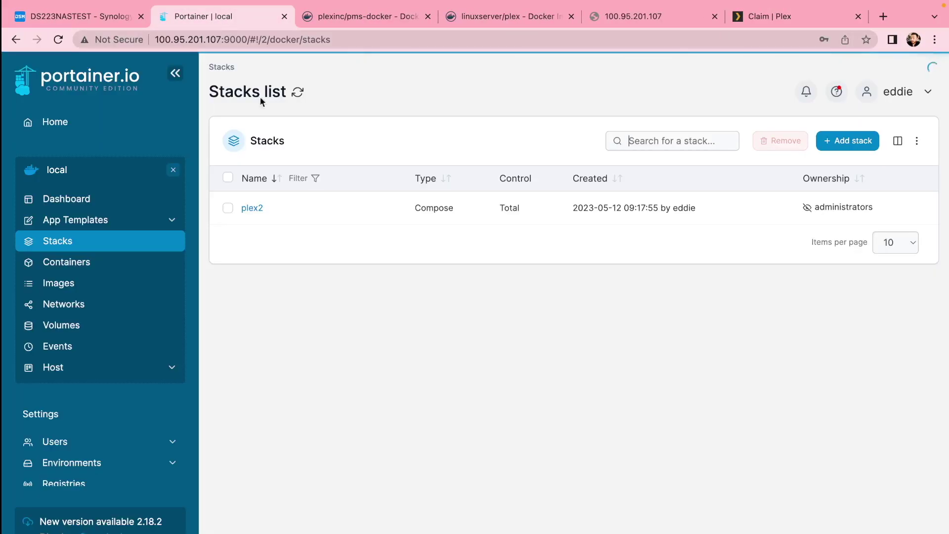
Start a new Portainer stack named plex and paste the compose file into the Web editor.
left_click(846, 141)
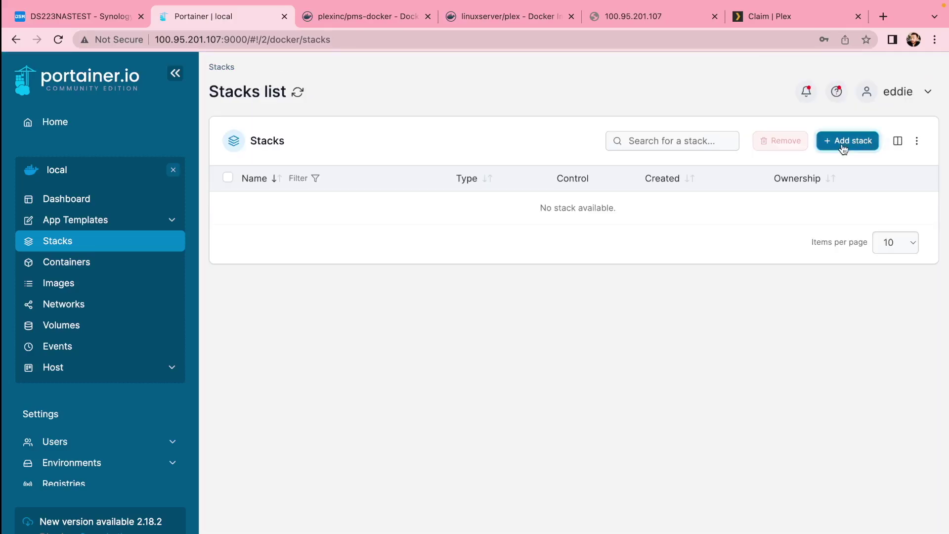
left_click(844, 142)
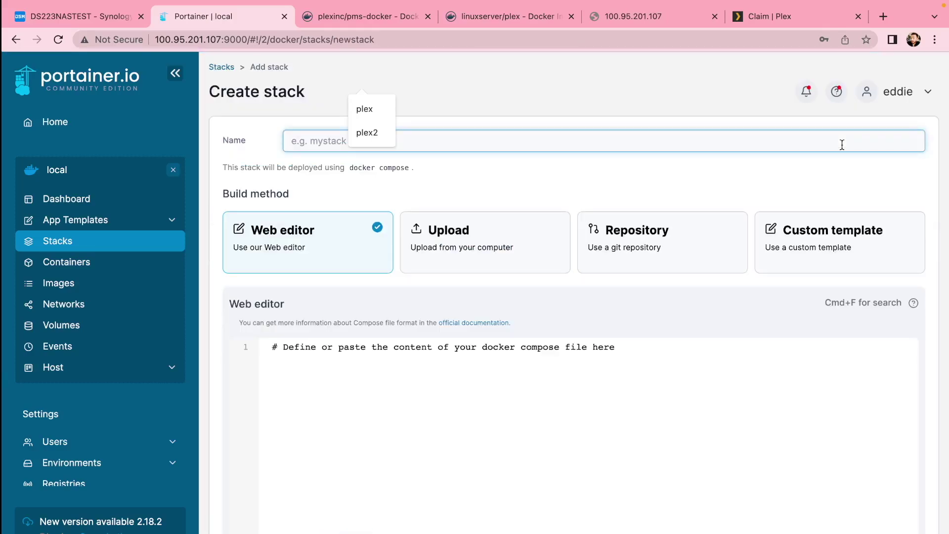
type("plex")
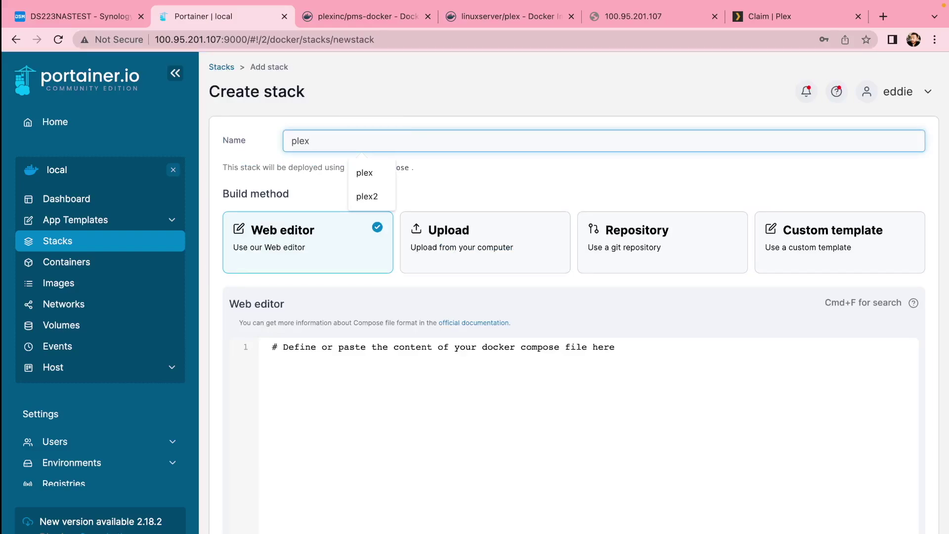
left_click(527, 449)
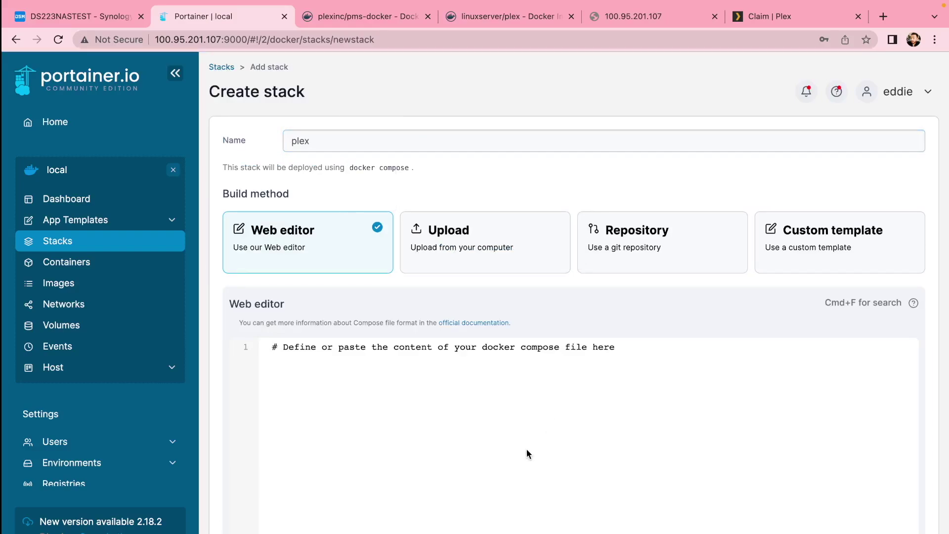
key("super+v")
scroll(526, 449, "down", 4)
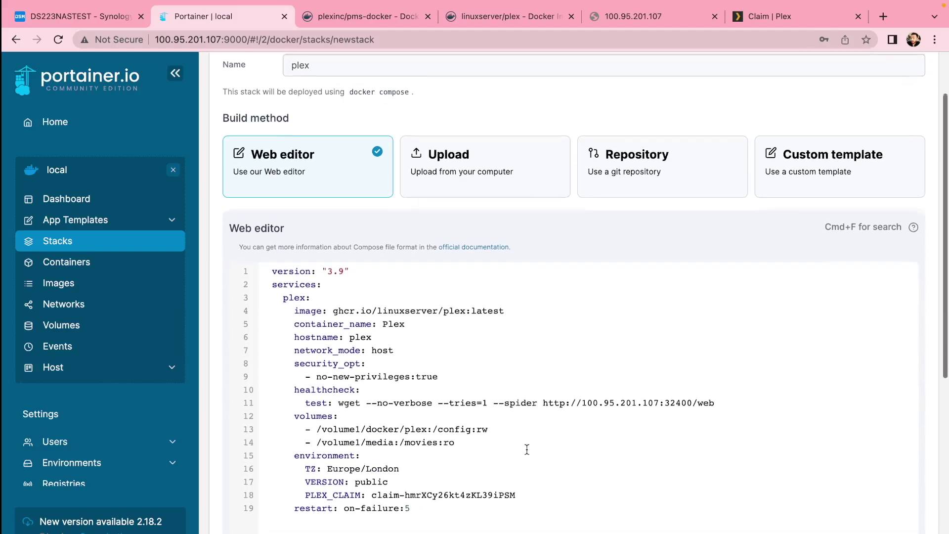
Check the compose's Plex image, config/media volumes and PLEX_CLAIM, deploy, then view Containers and Plex Web.
left_click_drag(333, 282, 465, 282)
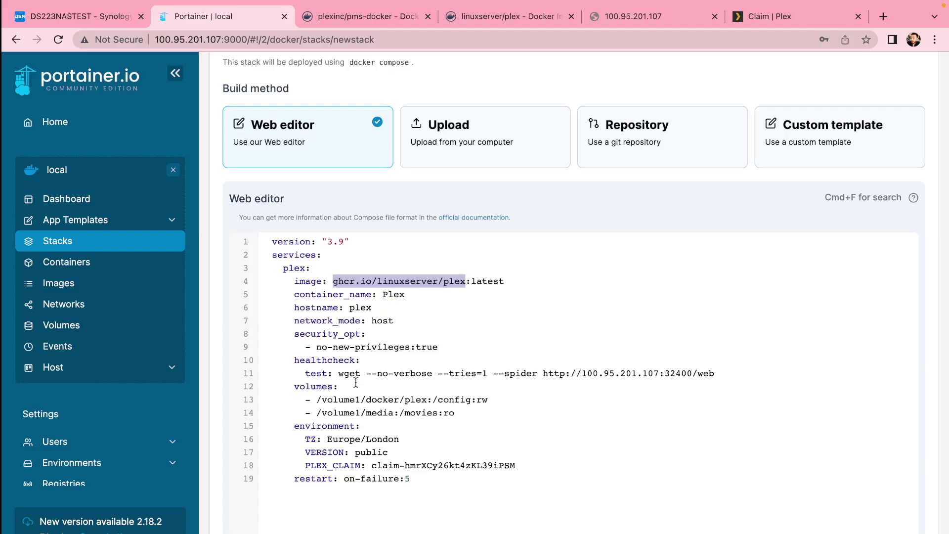
left_click_drag(322, 399, 393, 425)
left_click_drag(376, 465, 454, 467)
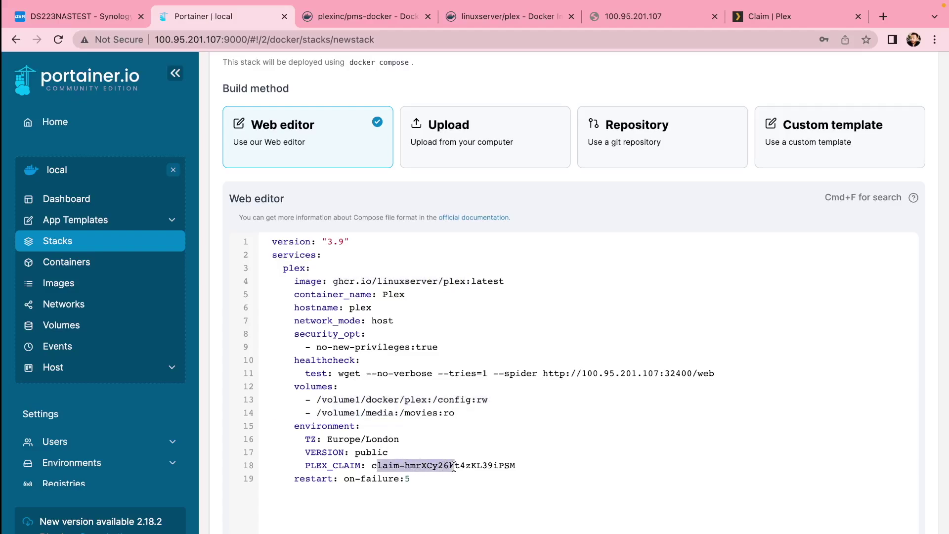
left_click(497, 465)
scroll(497, 465, "down", 5)
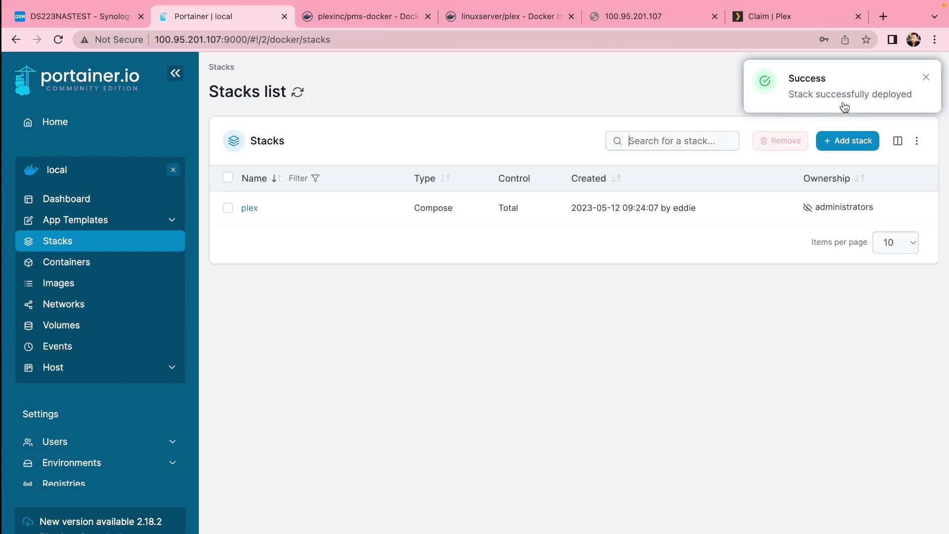
left_click(925, 77)
left_click(76, 264)
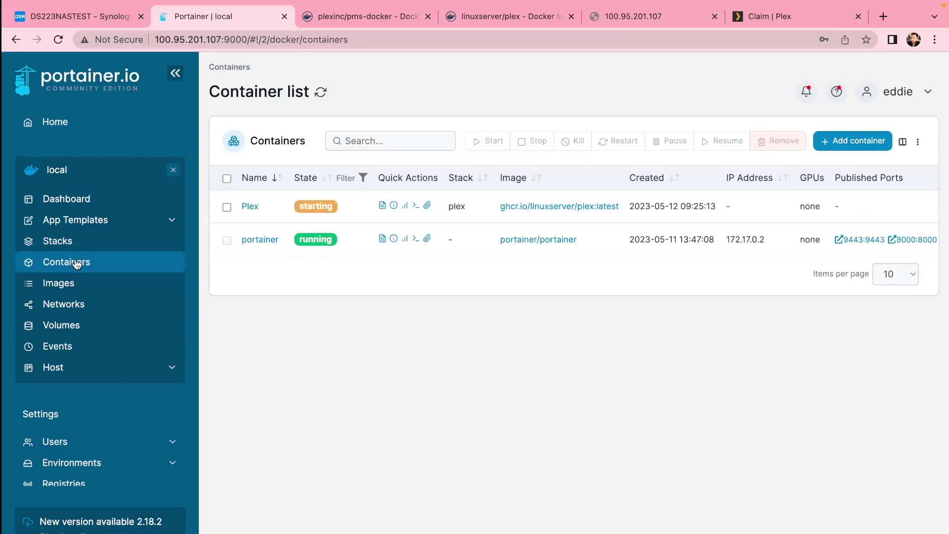
left_click(638, 17)
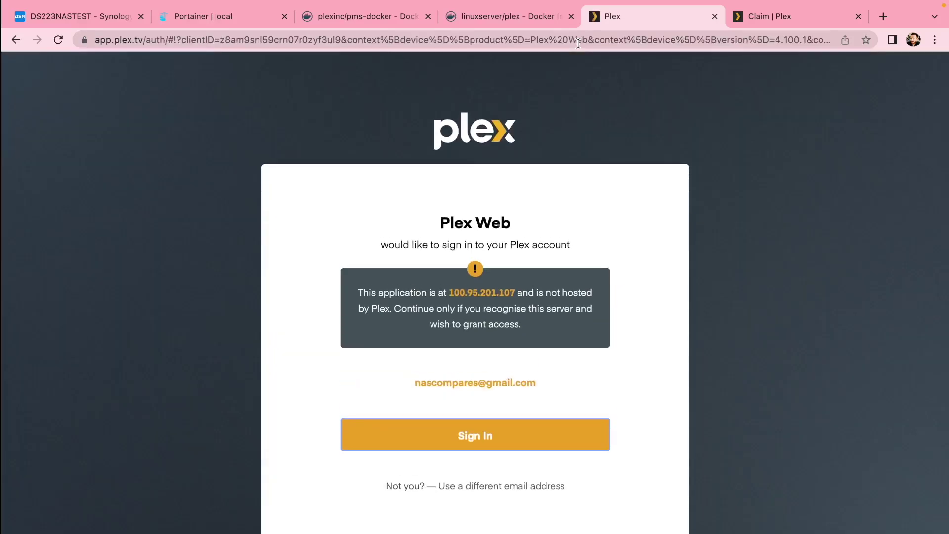
Sign in to Plex and keep the server name plex.
left_click(533, 432)
left_click(508, 442)
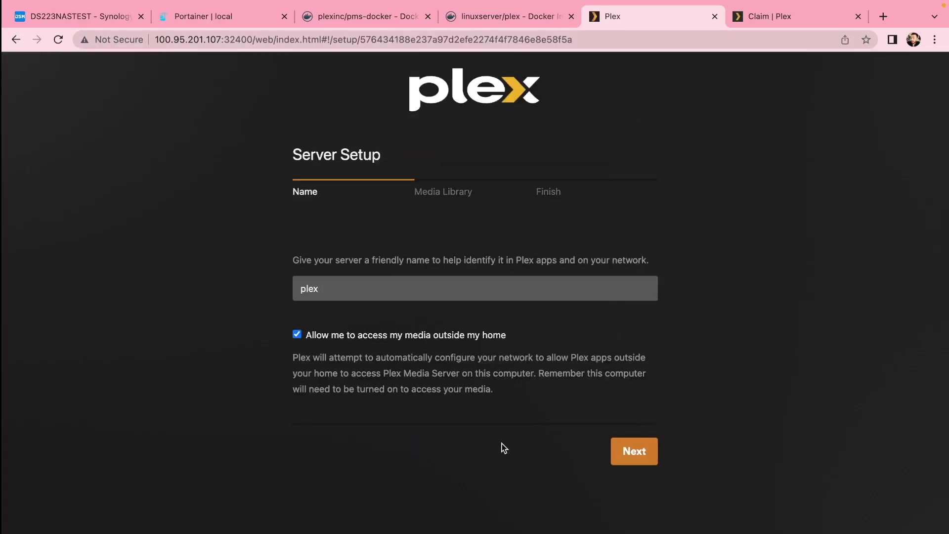
left_click(634, 452)
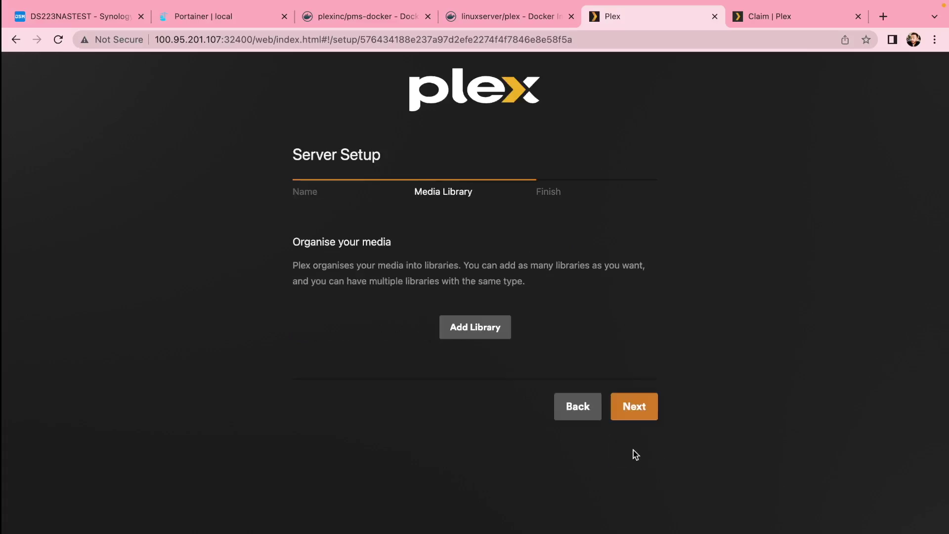
Add a Films library and proceed to browsing for its media folder.
left_click(483, 337)
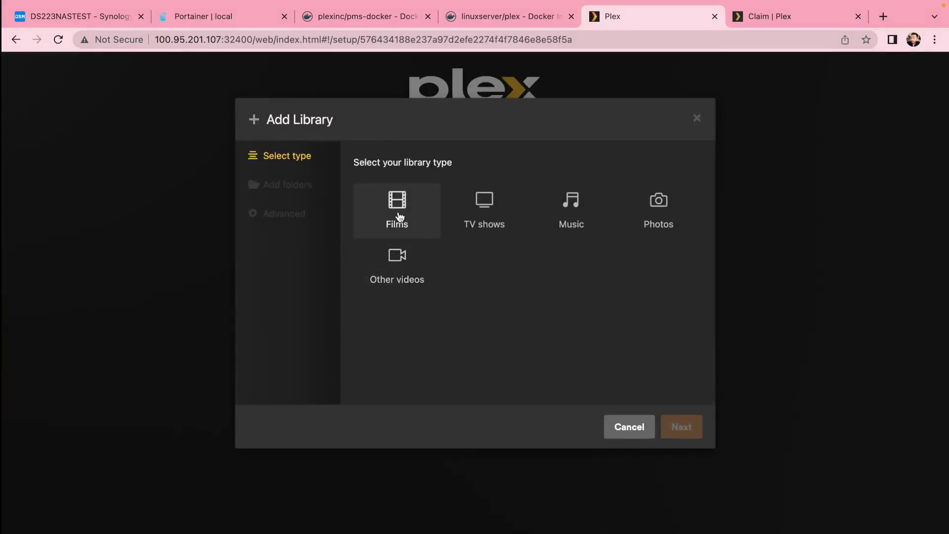
left_click(400, 217)
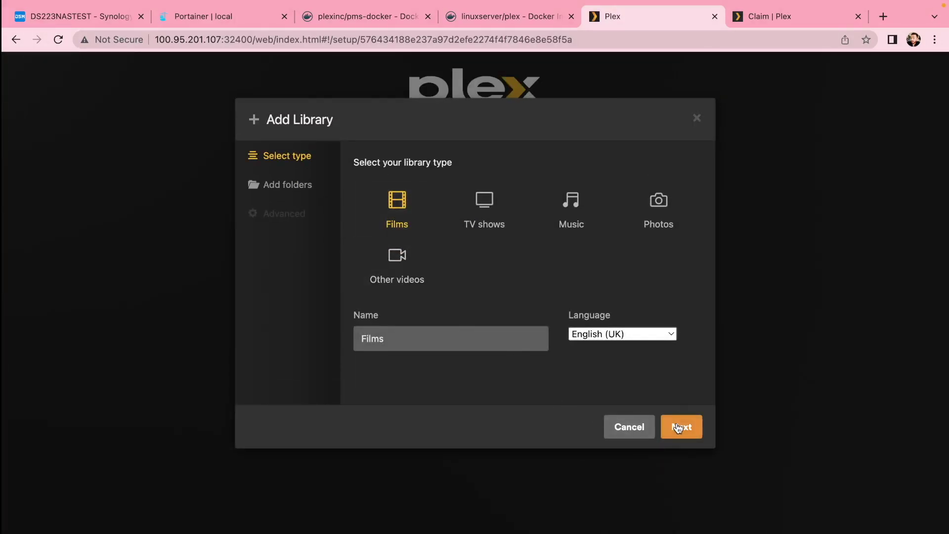
left_click(679, 427)
left_click(524, 192)
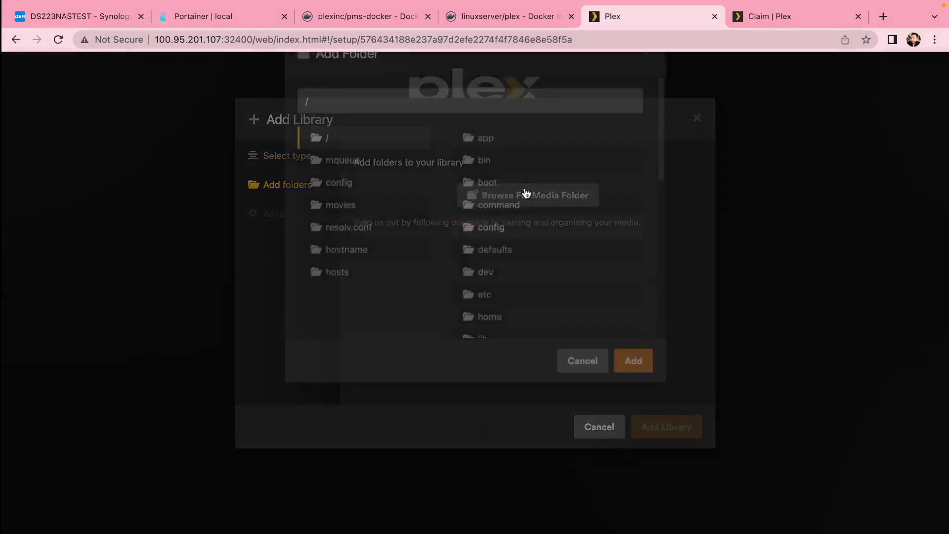
Create a 'movies' folder in docker/plex and paste the three copied video files into it.
key("ctrl+1")
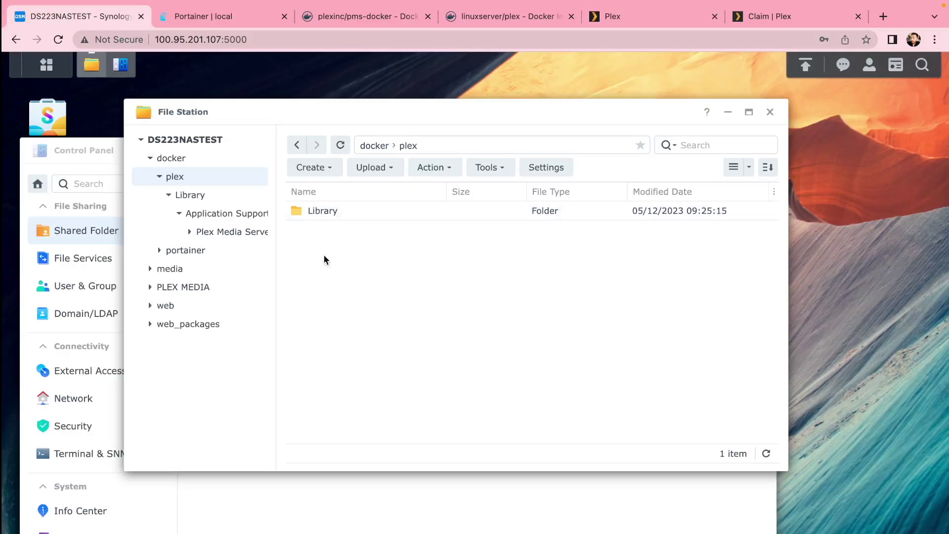
left_click(332, 170)
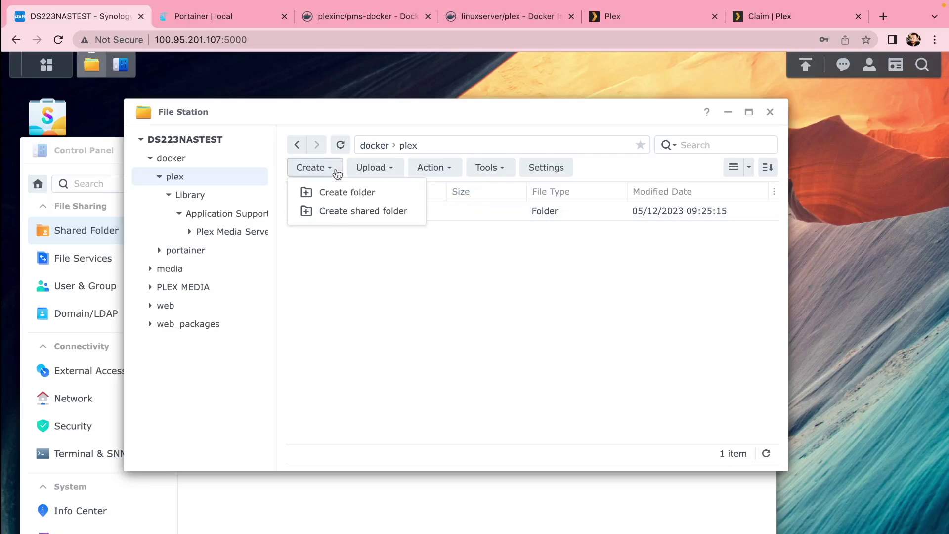
left_click(346, 190)
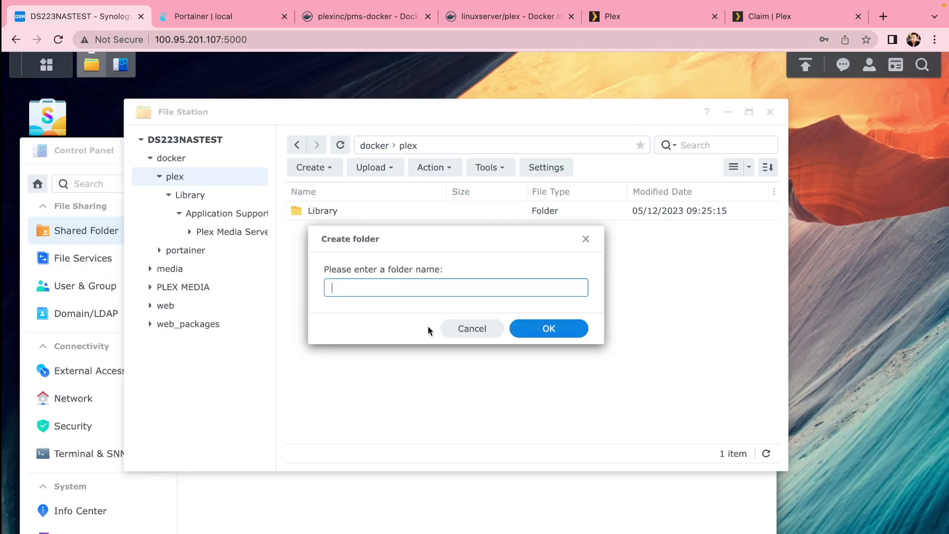
type("movj")
left_click(567, 328)
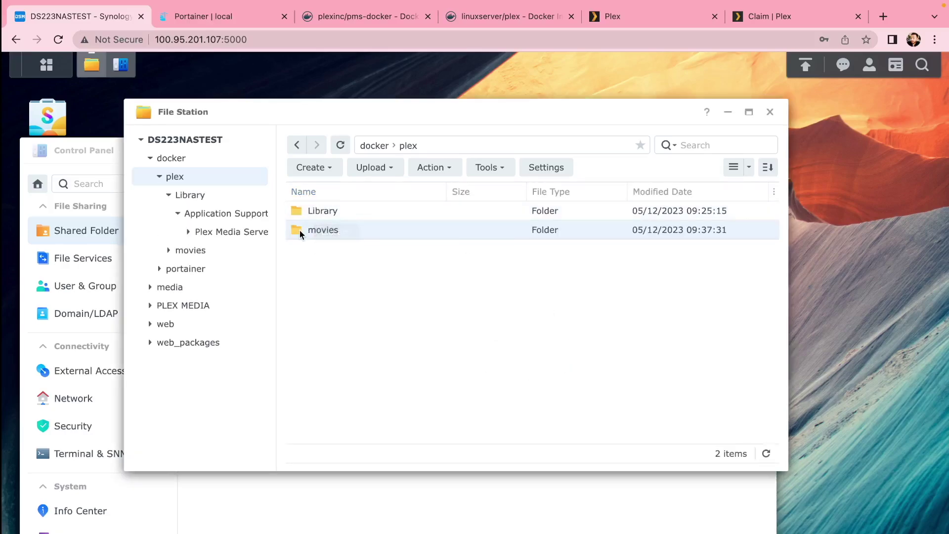
double_click(298, 229)
right_click(319, 246)
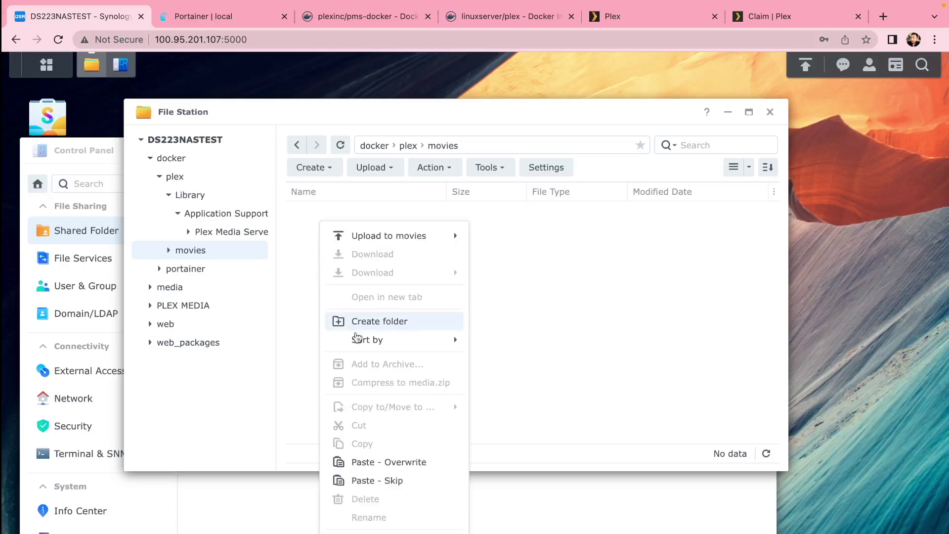
left_click(390, 461)
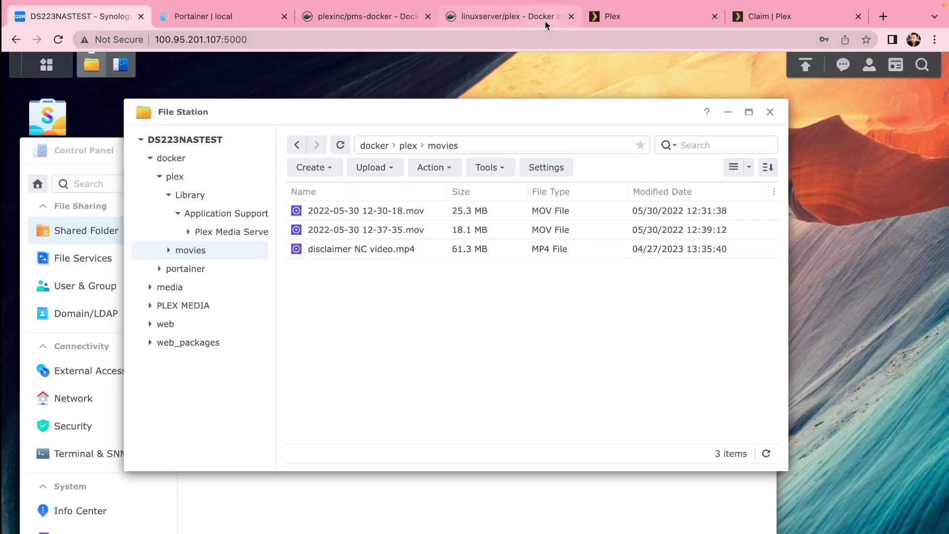
Add a second Films library reading from /config/movies, then return to Plex Home.
left_click(614, 17)
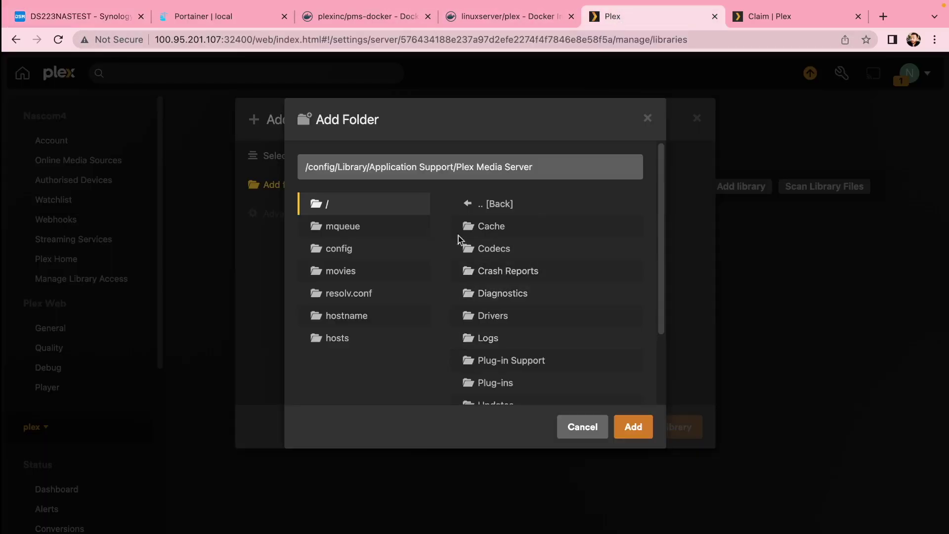
left_click(343, 270)
left_click(350, 252)
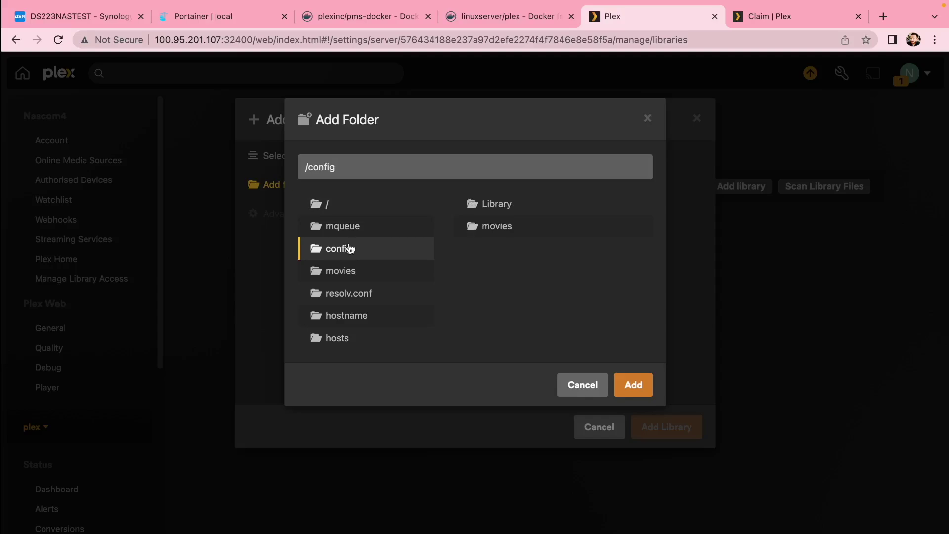
left_click(498, 233)
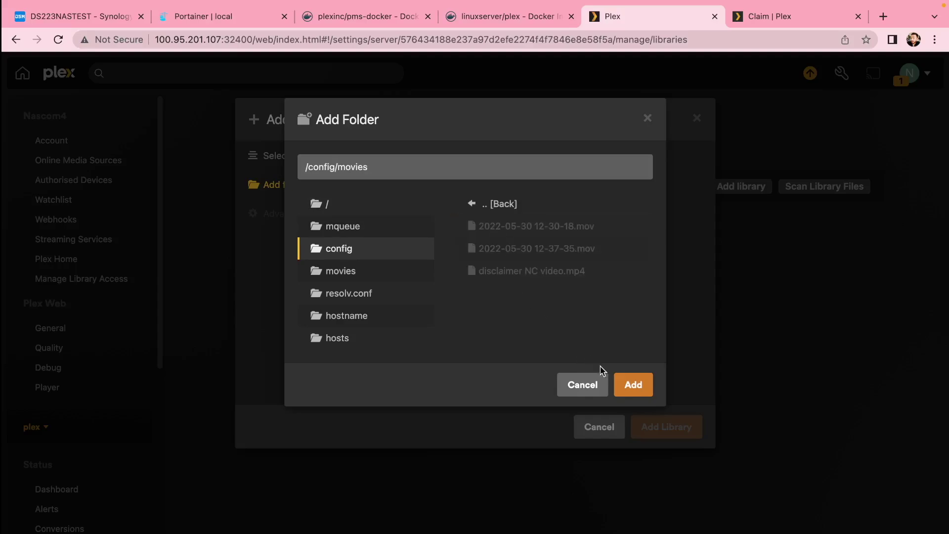
left_click(634, 385)
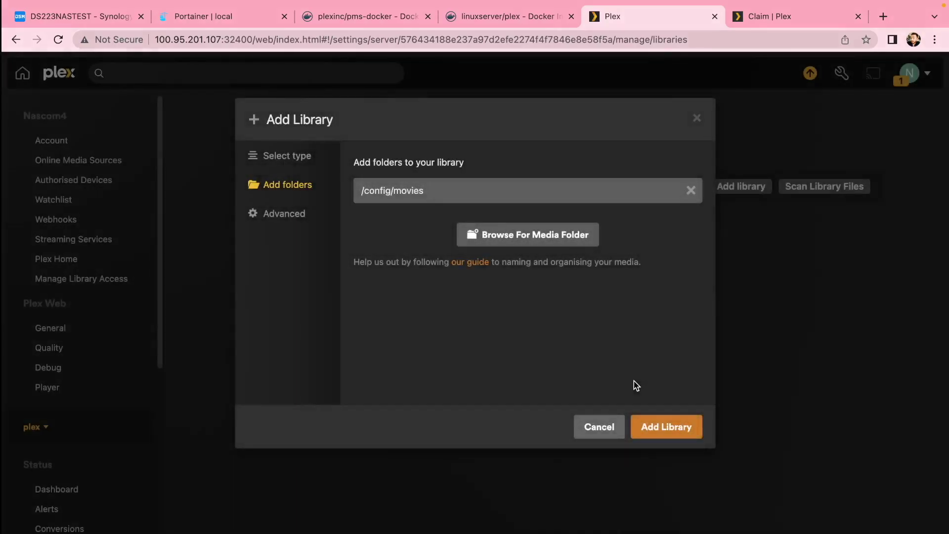
left_click(658, 428)
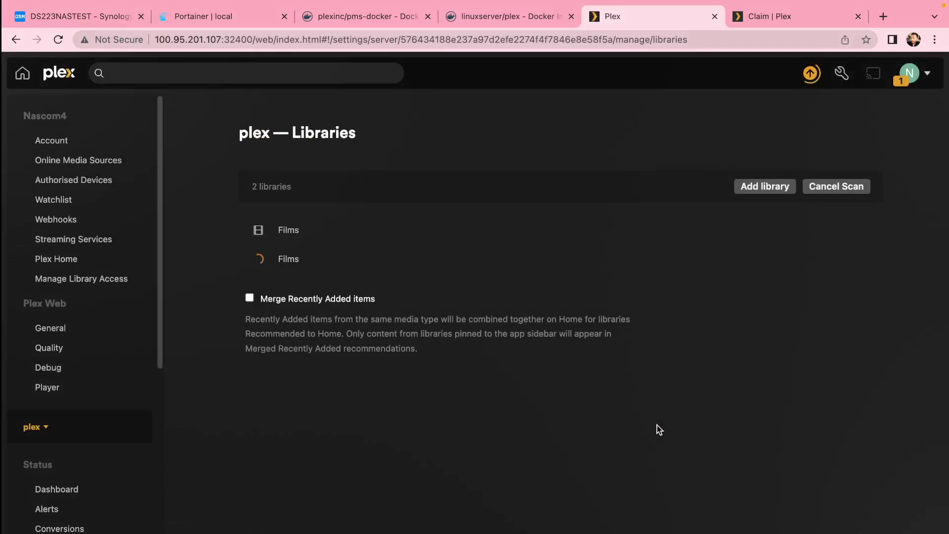
left_click(24, 76)
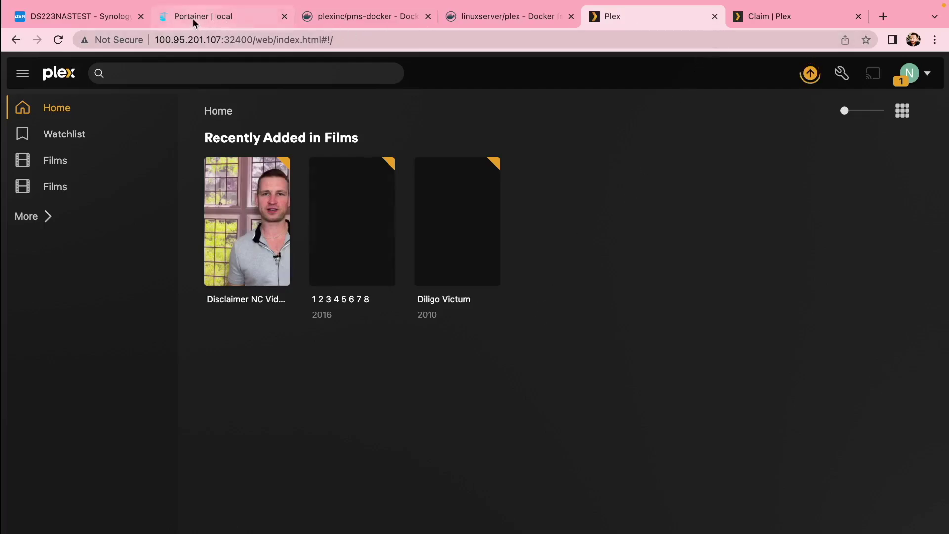
Grant the http and users local groups Read Only permission on the media shared folder and save.
left_click(114, 16)
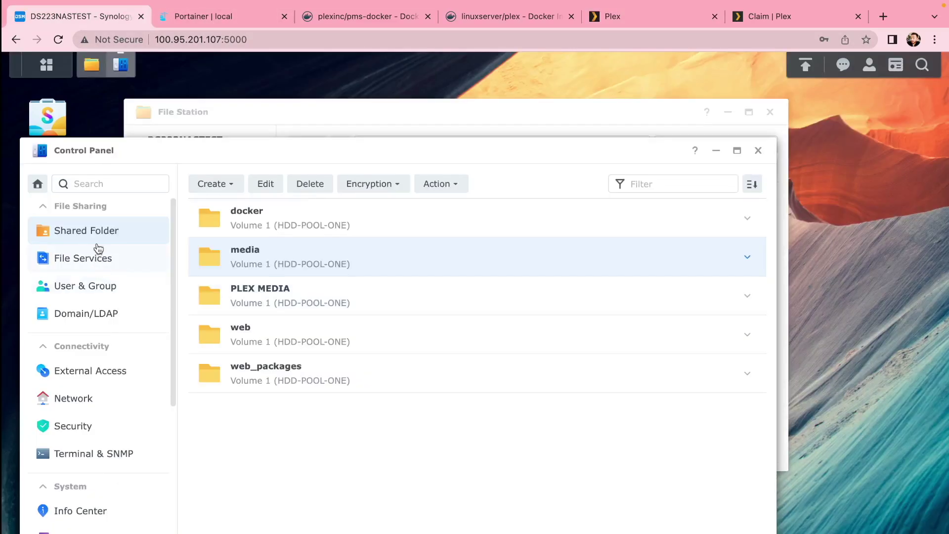
left_click(263, 185)
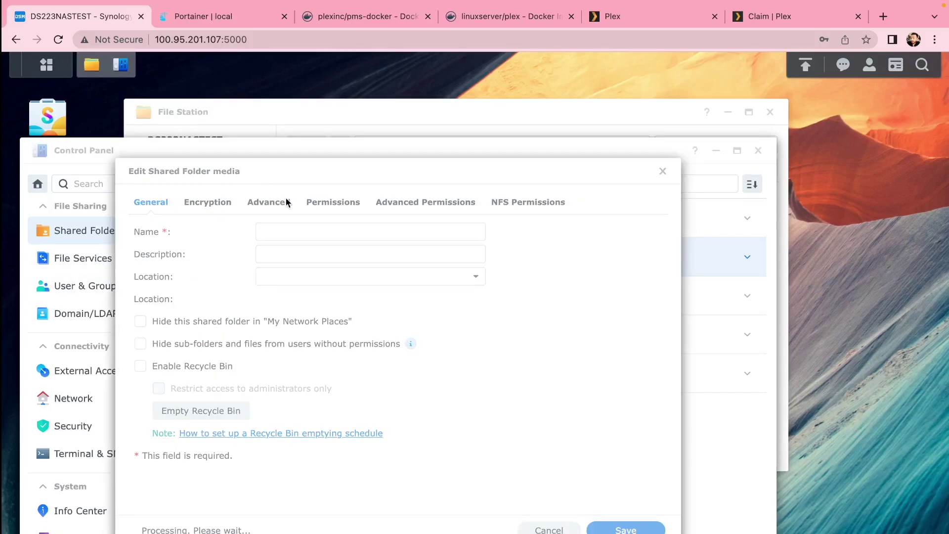
left_click(329, 202)
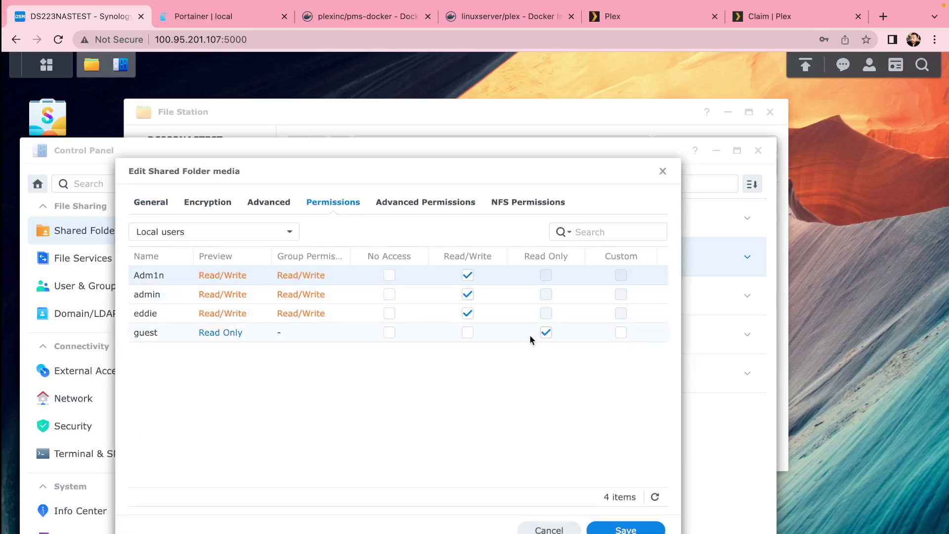
left_click(201, 237)
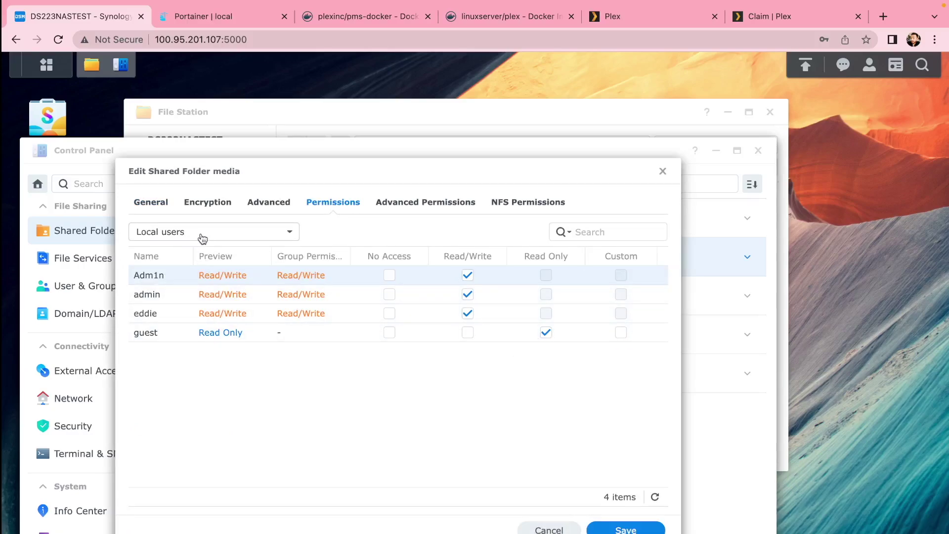
left_click(194, 294)
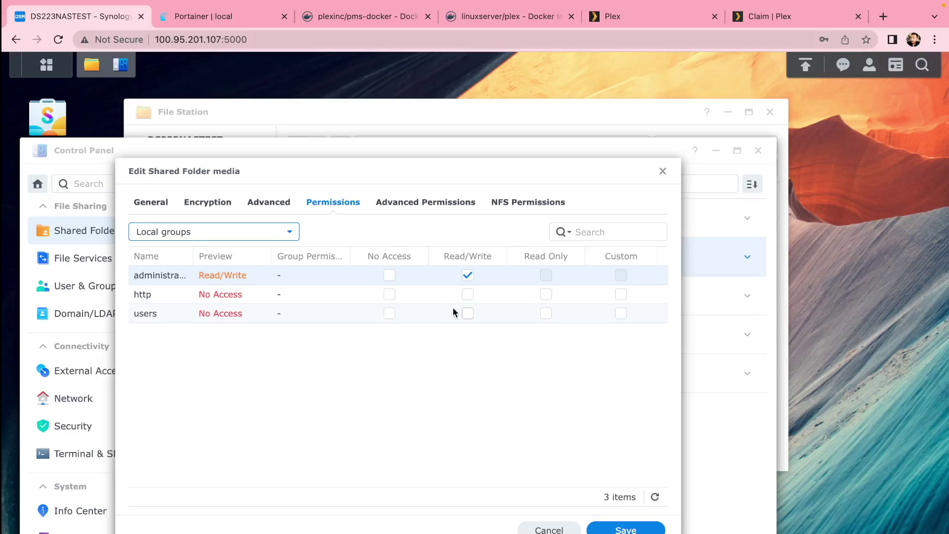
left_click(545, 294)
left_click(546, 313)
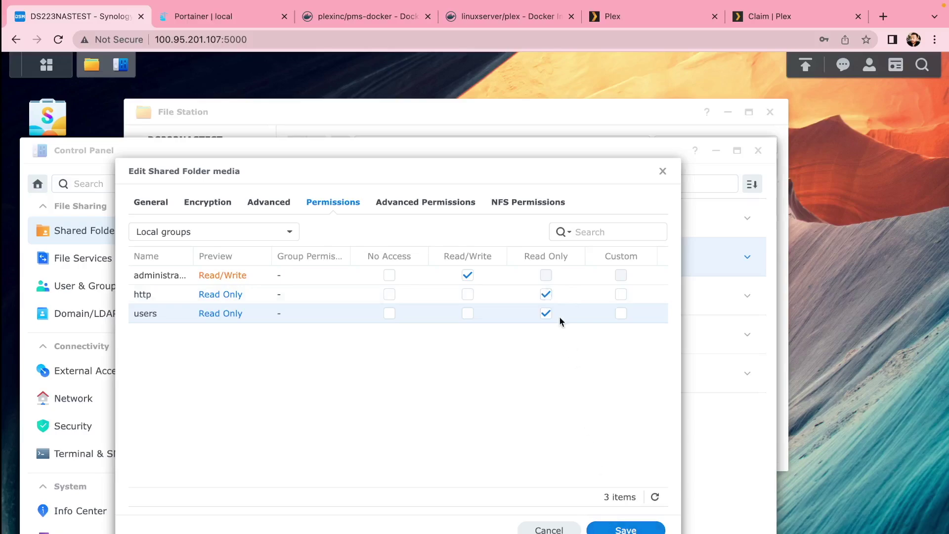
left_click(626, 529)
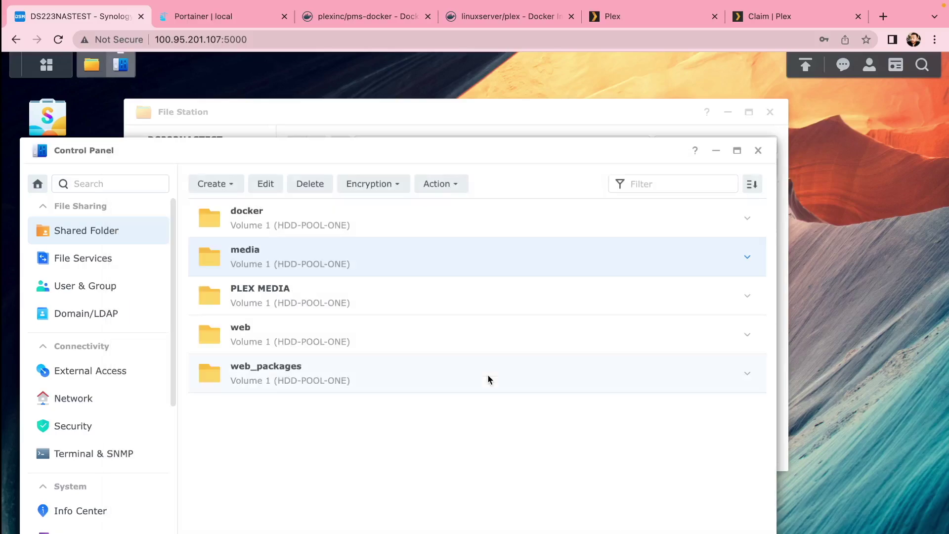
left_click(653, 14)
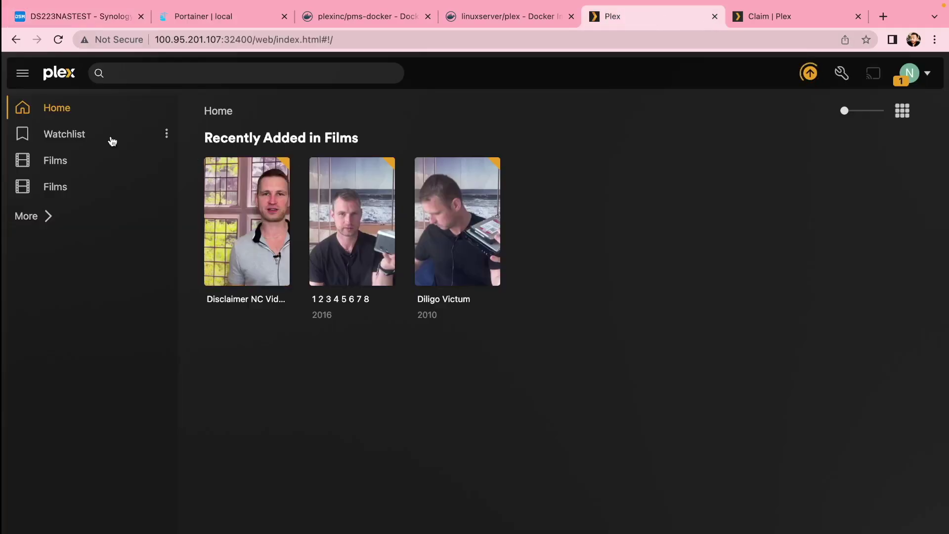
Open Manage Libraries and edit the first Films library's folder list.
left_click(57, 162)
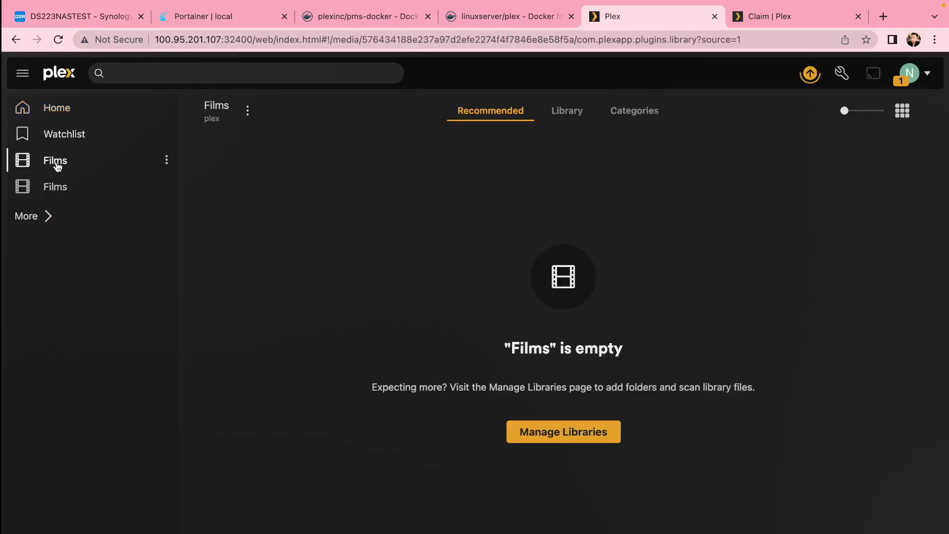
left_click(544, 431)
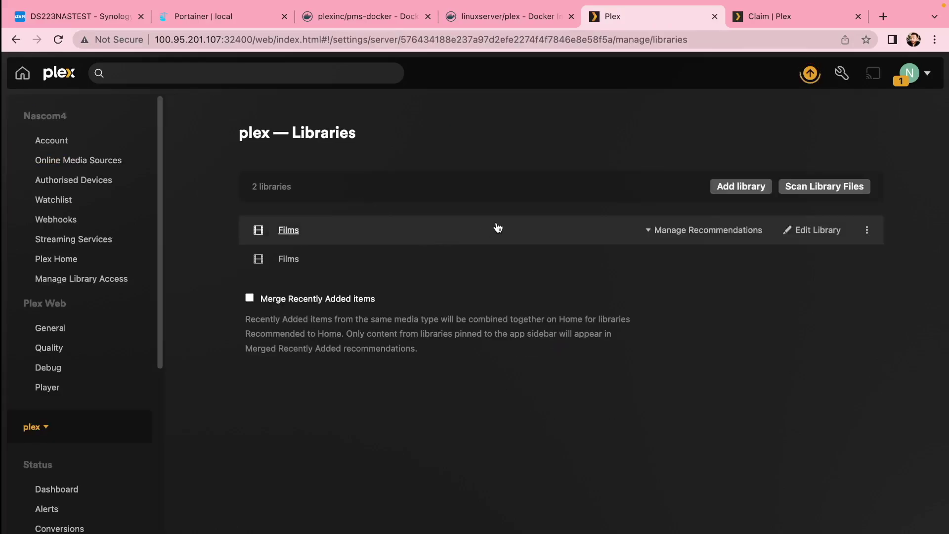
mouse_move(724, 230)
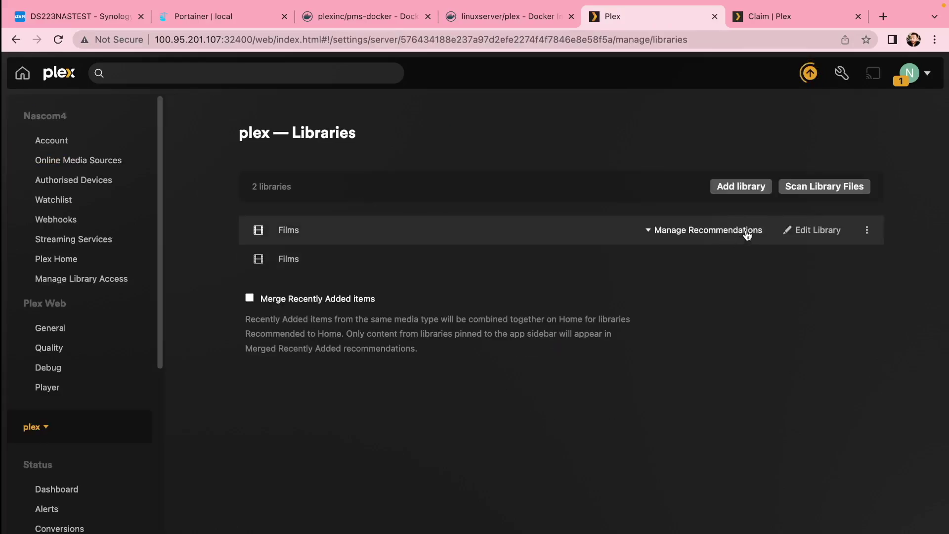
left_click(834, 236)
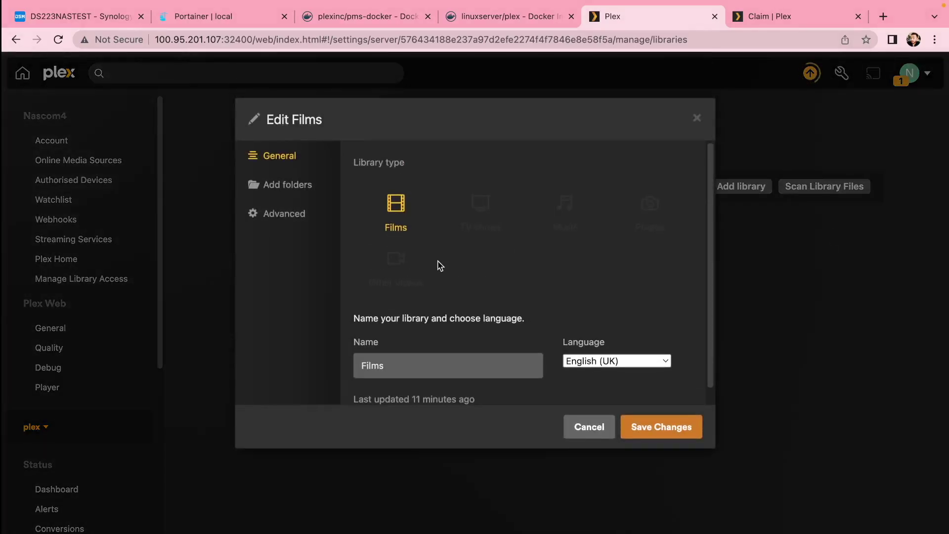
left_click(288, 191)
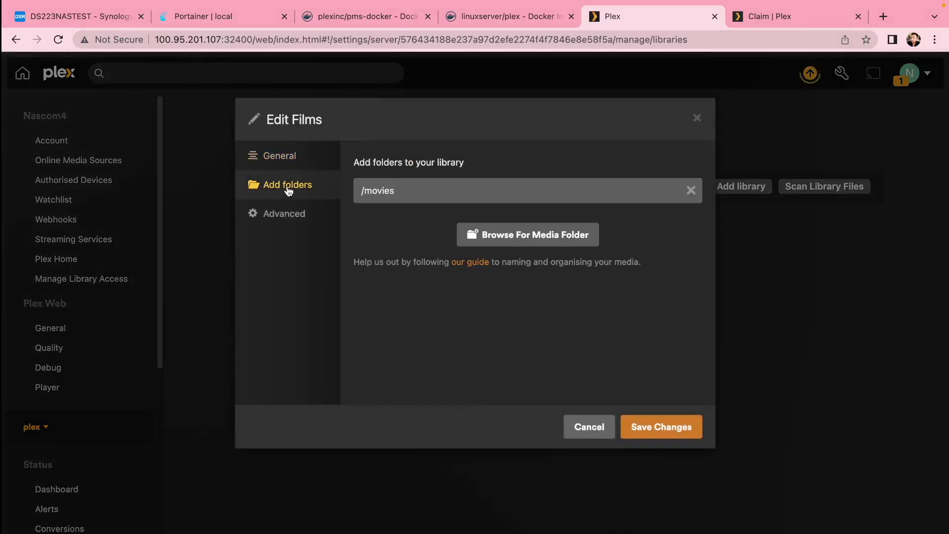
Browse through movies and config for a media folder, then open Video 1's options on Home.
left_click(523, 243)
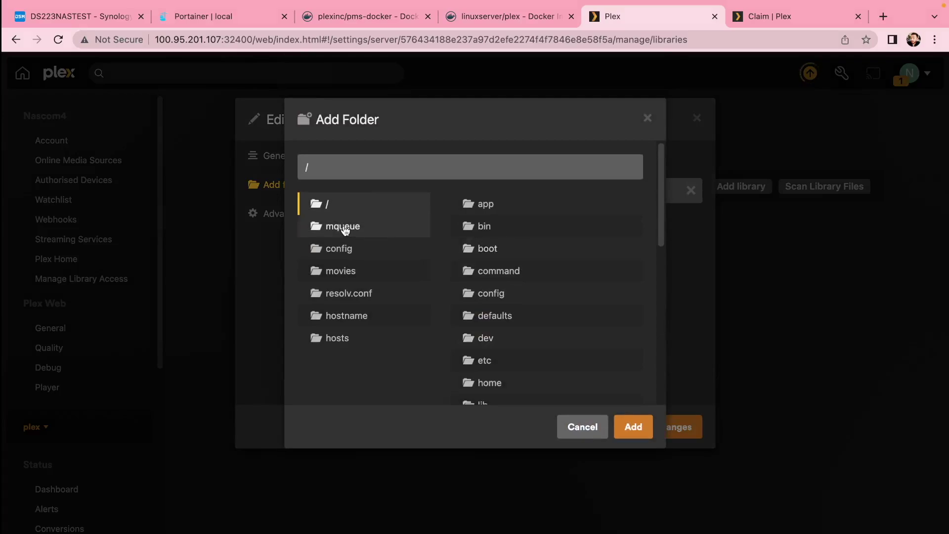
left_click(341, 273)
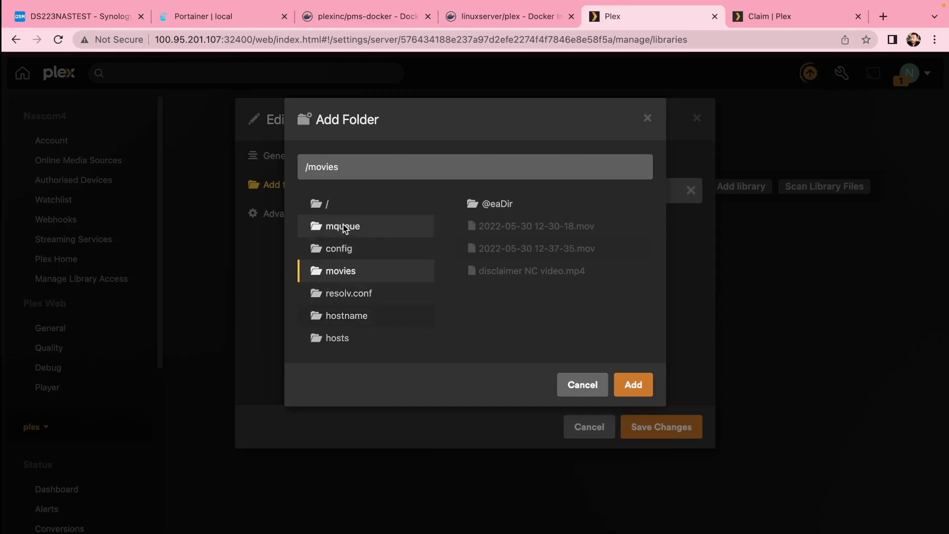
left_click(341, 249)
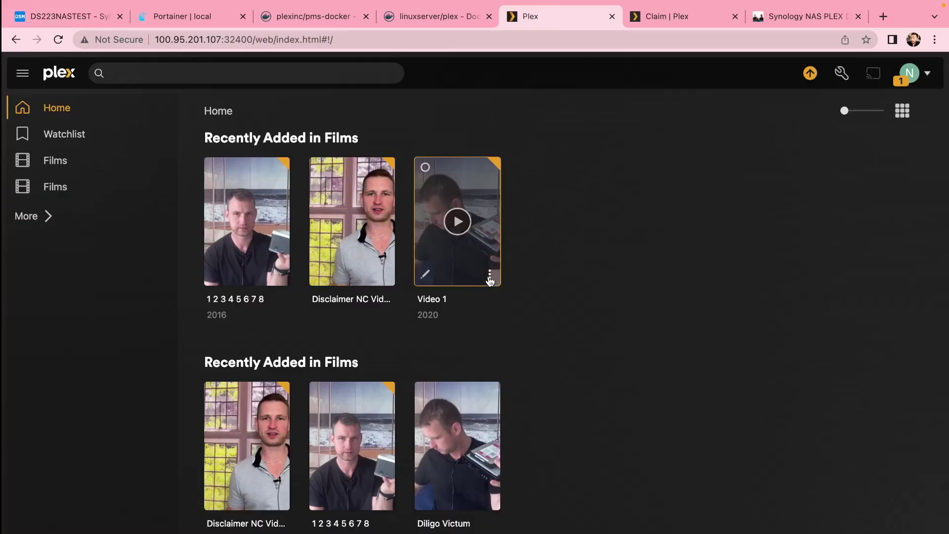
left_click(490, 274)
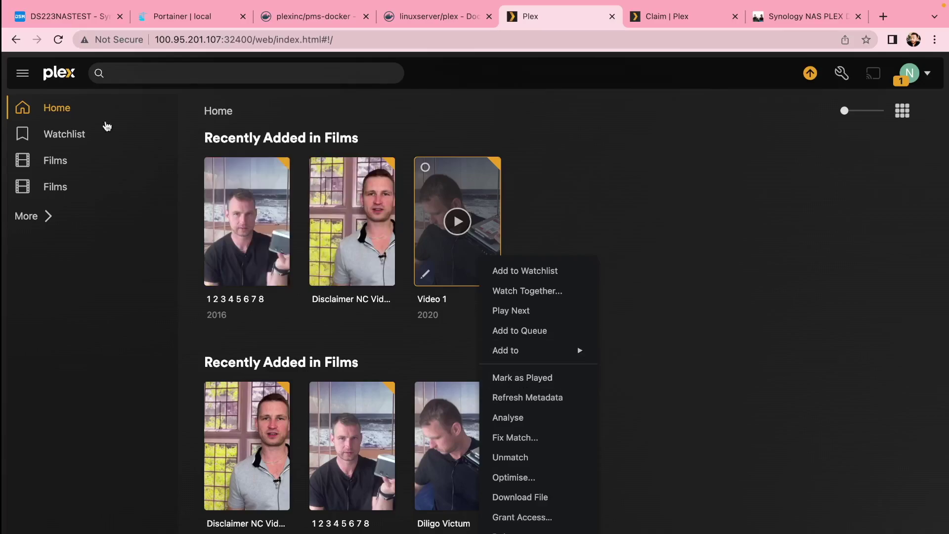
Untick Disable video stream transcoding in Plex's Transcoder settings and save the change.
left_click(24, 74)
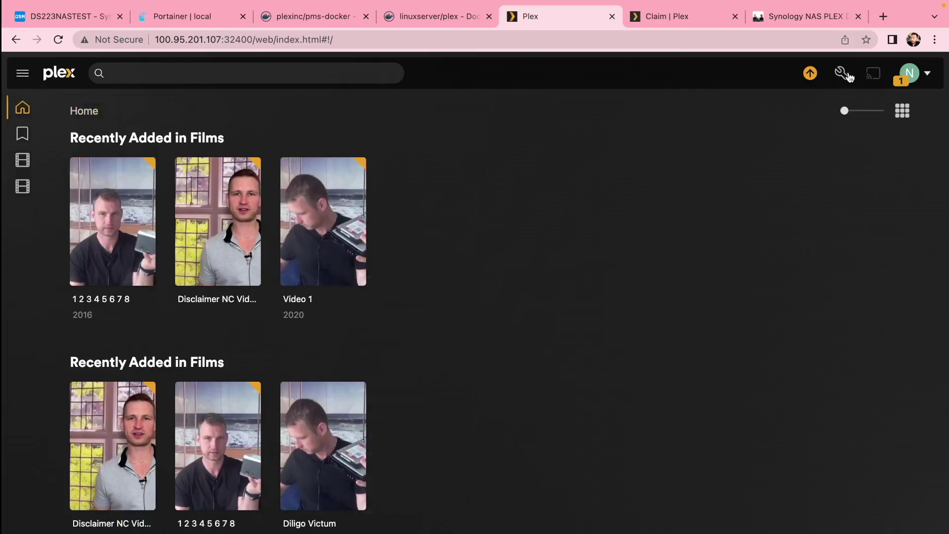
left_click(849, 75)
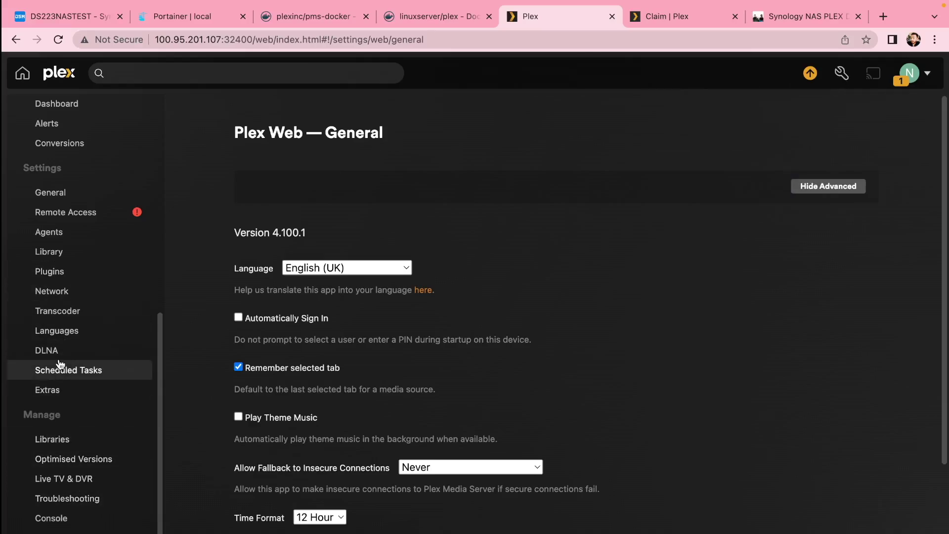
left_click(57, 317)
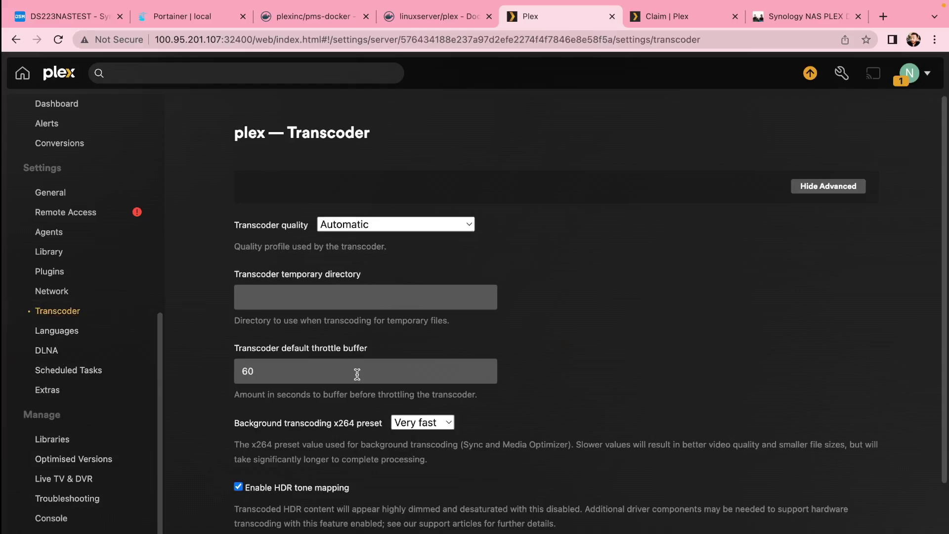
scroll(364, 364, "down", 3)
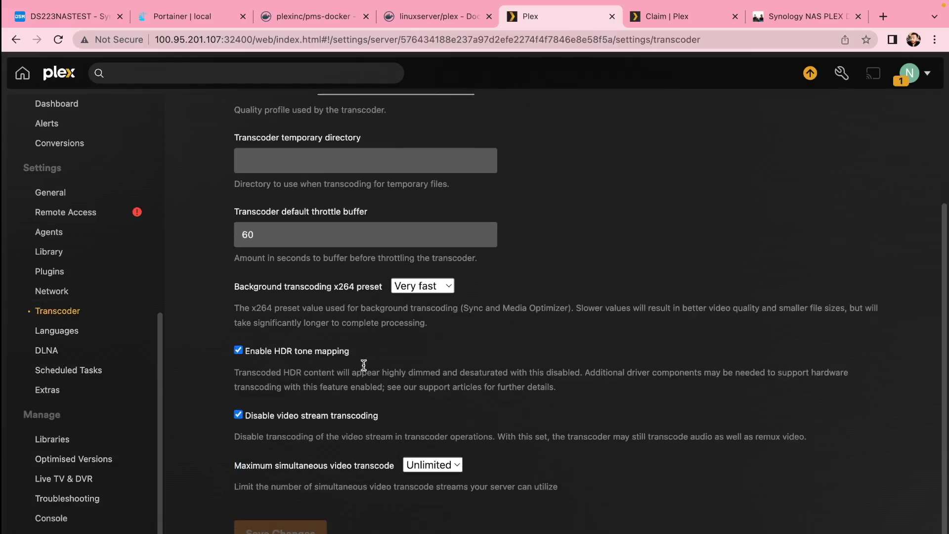
left_click(238, 415)
left_click(261, 527)
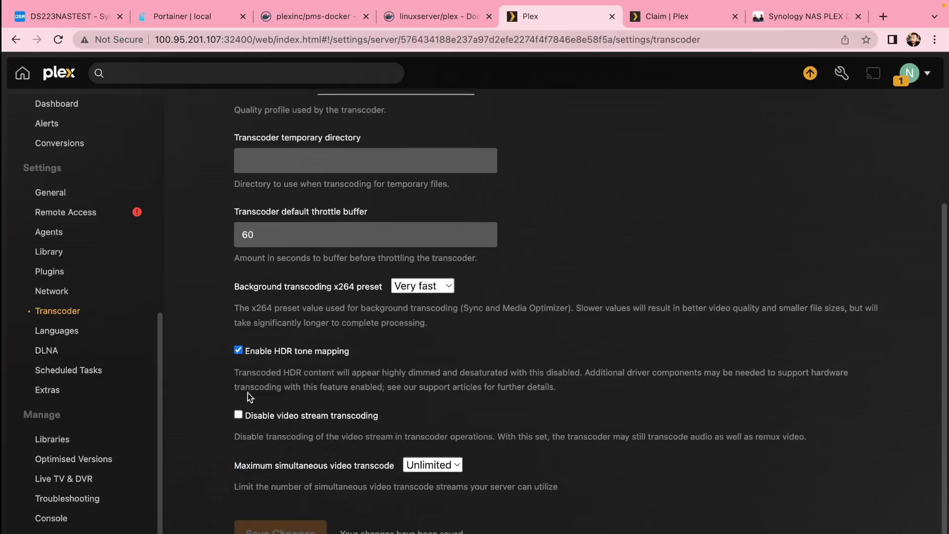